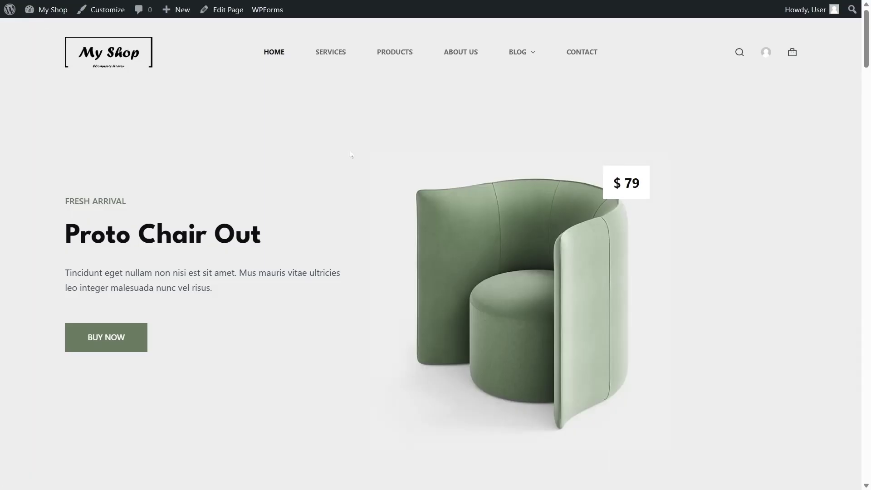
Browse the site's Contact page and step through its form fields to the Message box.
scroll(356, 157, down, 15)
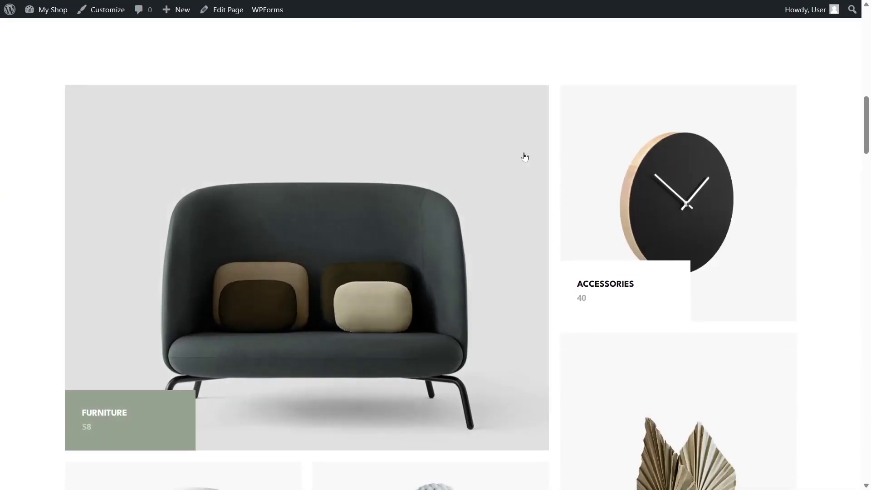
scroll(509, 204, down, 10)
scroll(475, 196, down, 15)
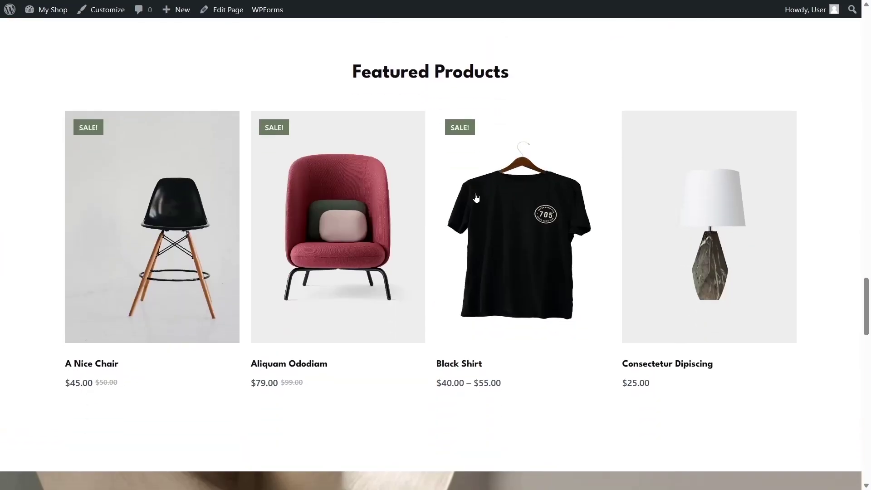
scroll(684, 231, down, 3)
scroll(684, 231, down, 5)
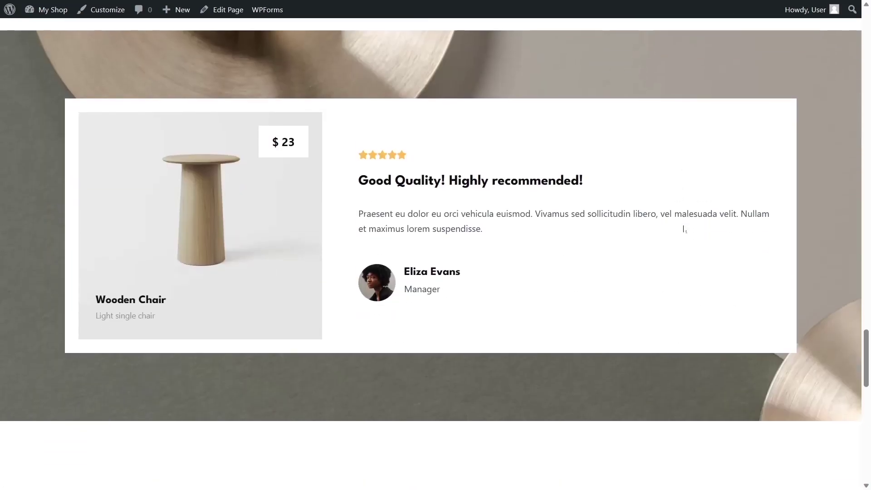
scroll(695, 239, up, 20)
scroll(695, 238, up, 10)
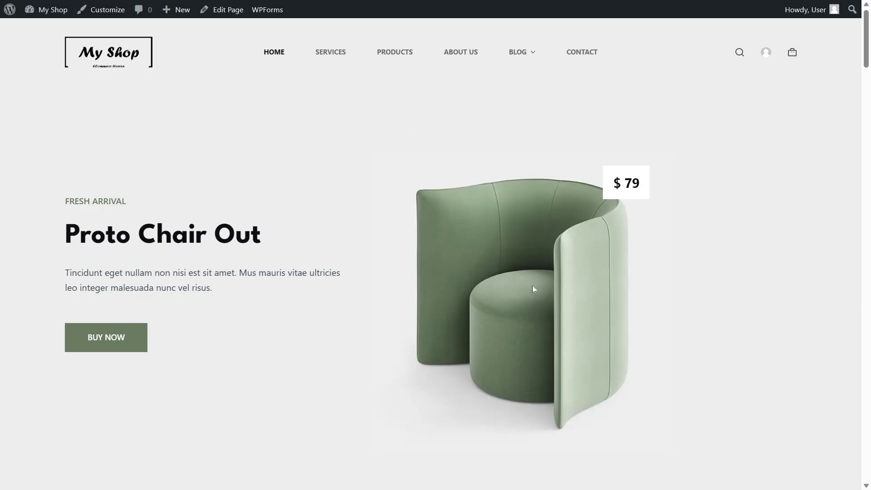
click(587, 53)
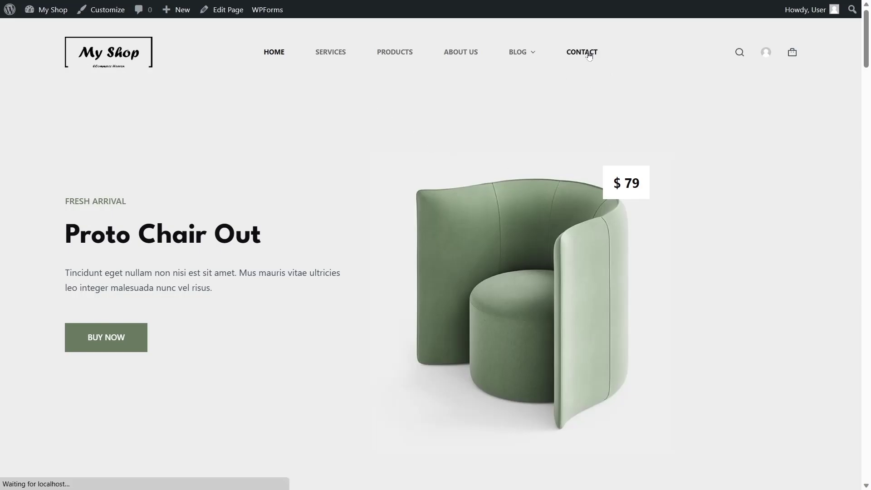
scroll(549, 173, down, 10)
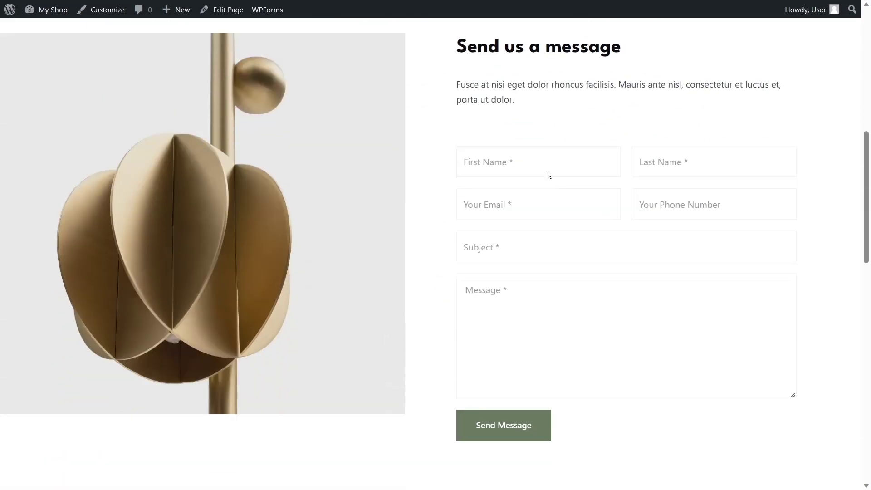
scroll(548, 173, up, 3)
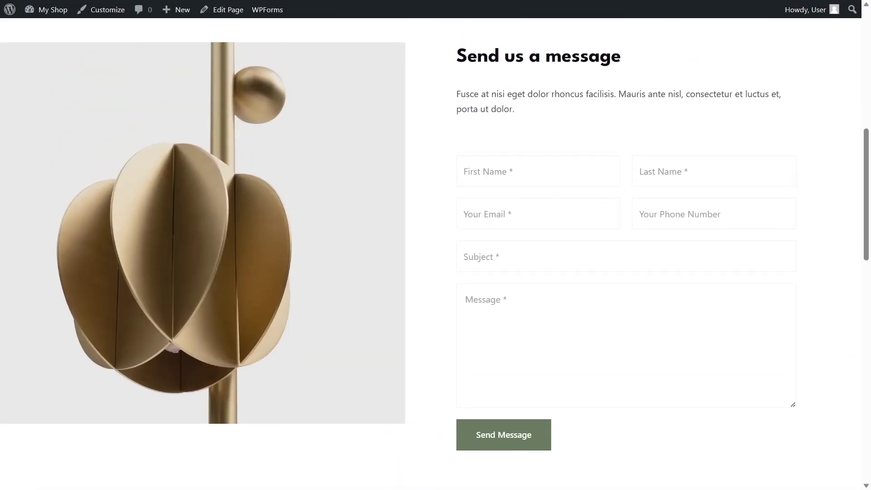
key(Tab)
key(Tab)
key(Tab)
key(Tab)
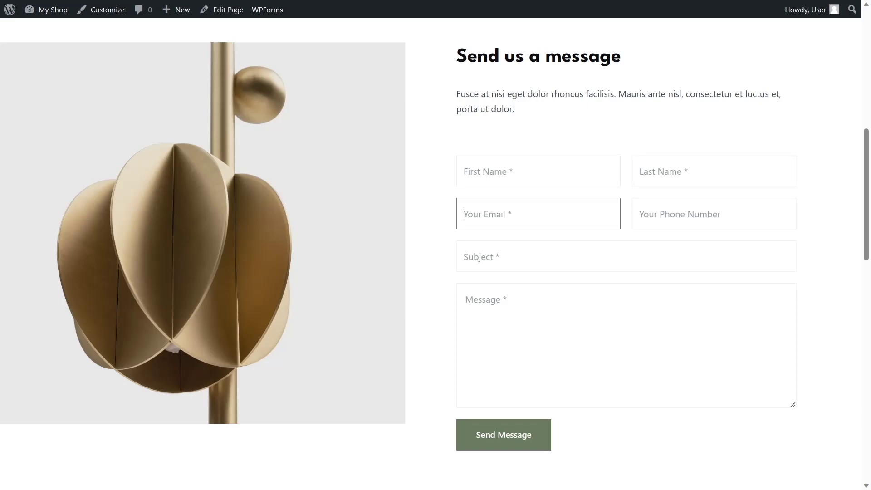
key(Tab)
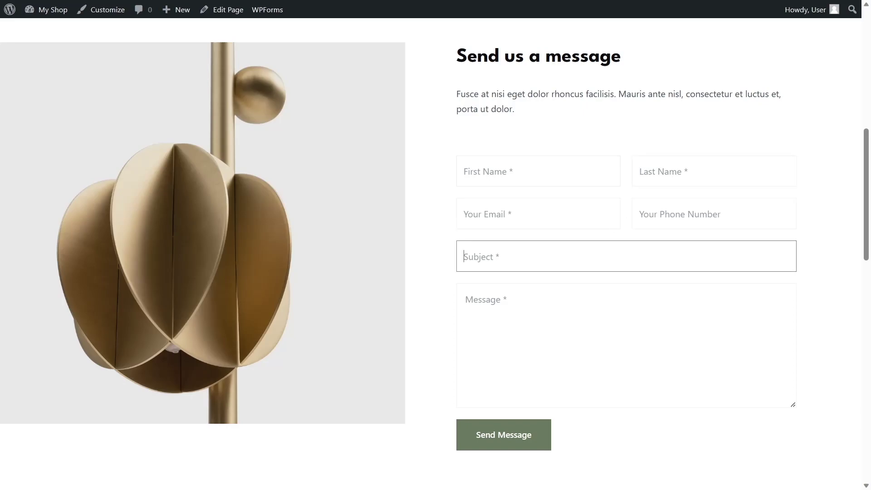
key(Tab)
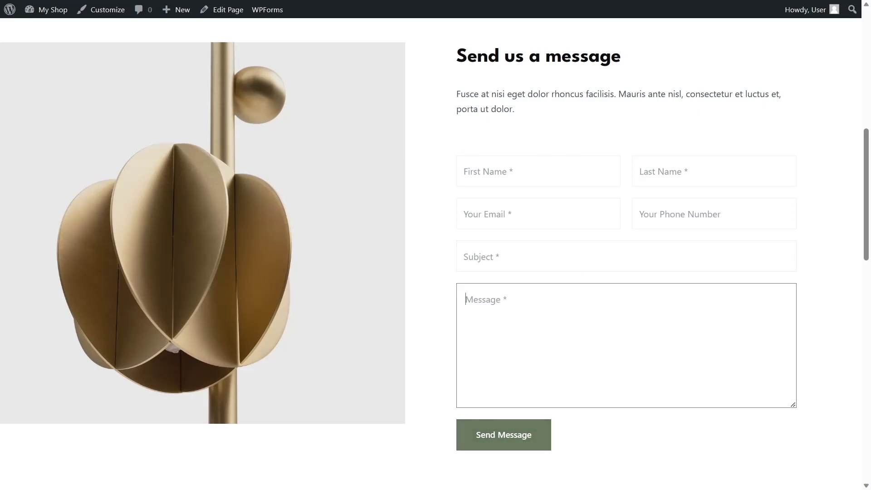
scroll(303, 186, up, 20)
scroll(304, 183, down, 8)
scroll(304, 184, down, 10)
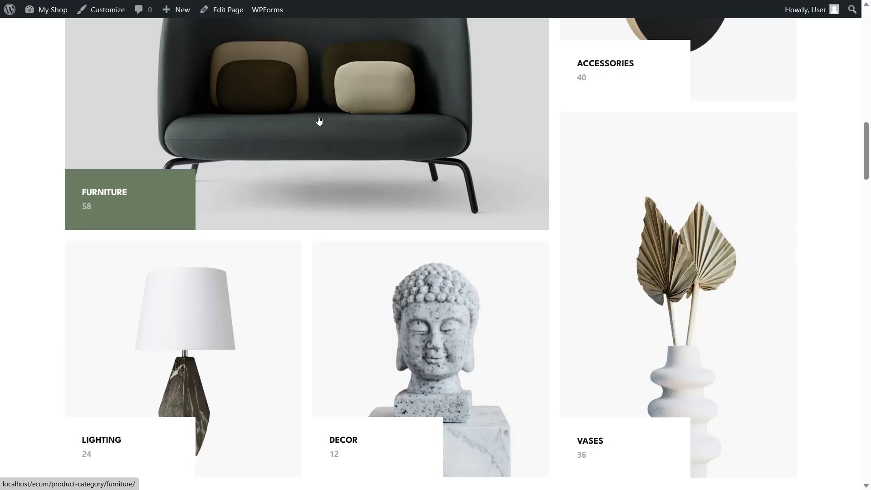
scroll(319, 120, up, 20)
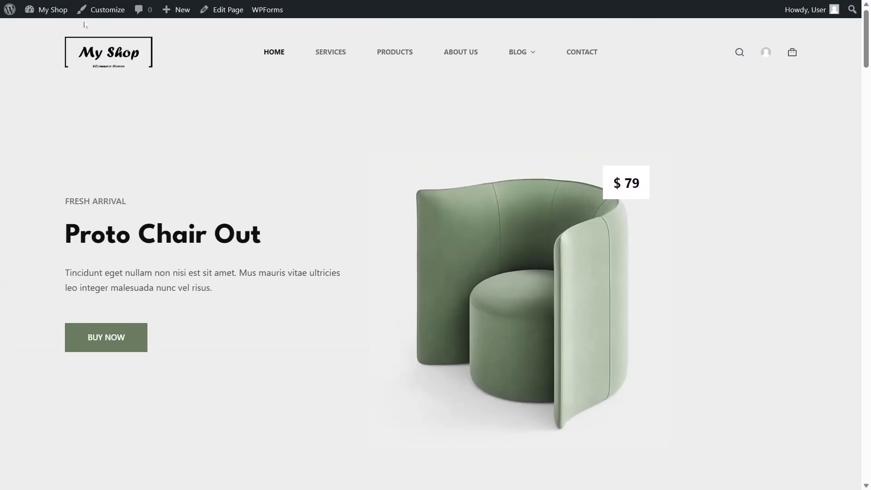
Go from My Shop to the admin Dashboard, then to Plugins > Add New.
mouse_move(51, 12)
click(56, 30)
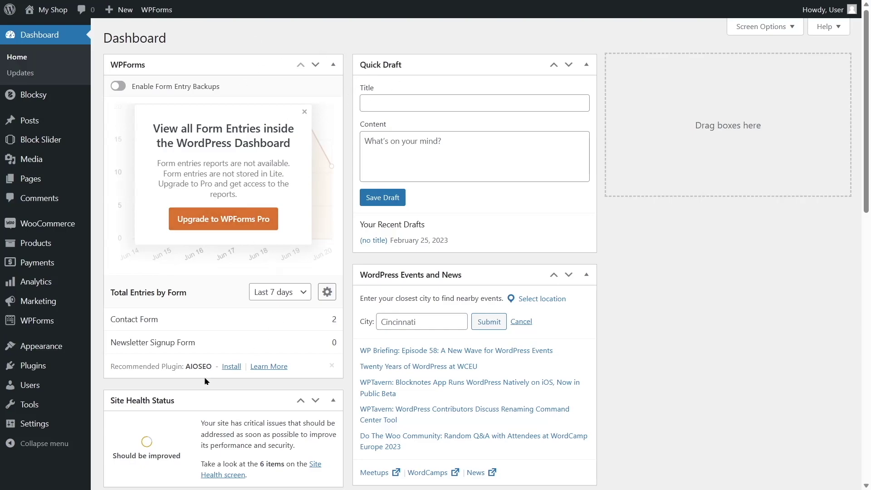
mouse_move(47, 369)
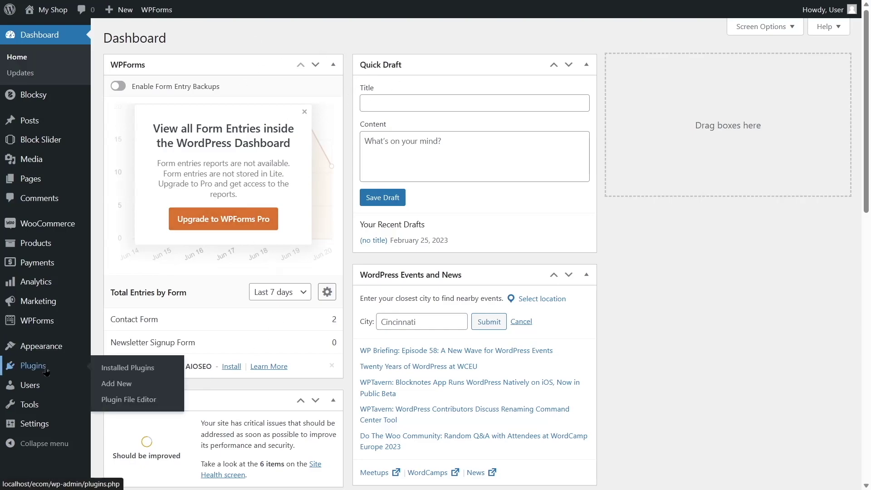
click(119, 386)
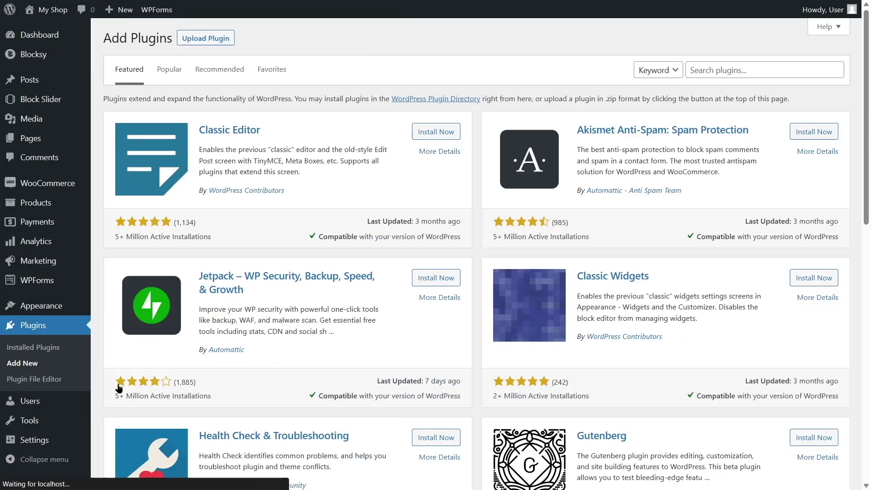
Search the plugin directory for 'smtp' and scroll through the results.
click(732, 70)
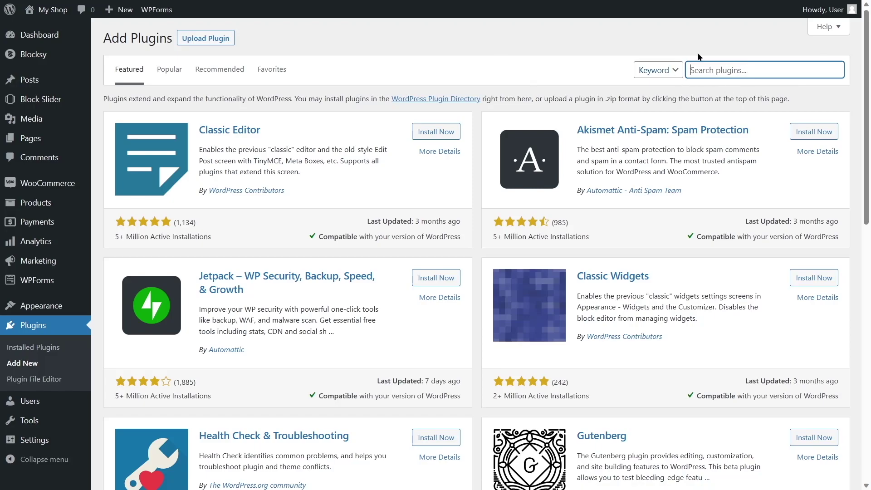
text(smtp)
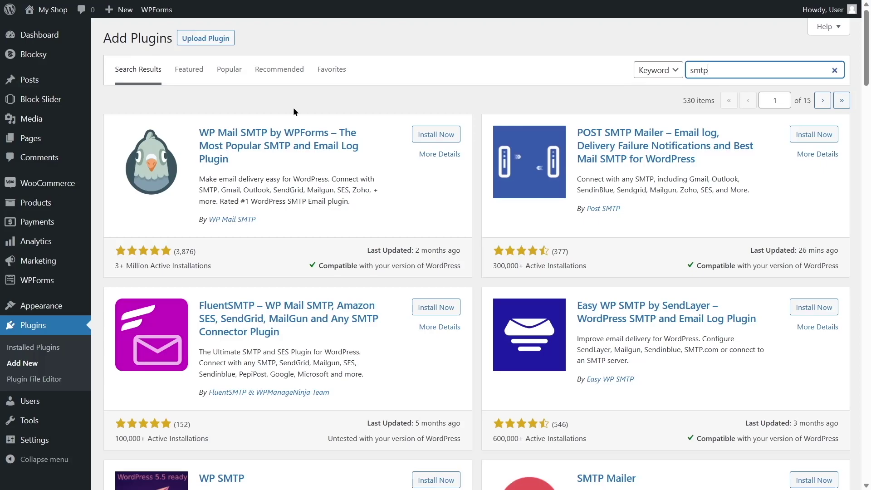
scroll(386, 201, down, 3)
scroll(386, 201, up, 3)
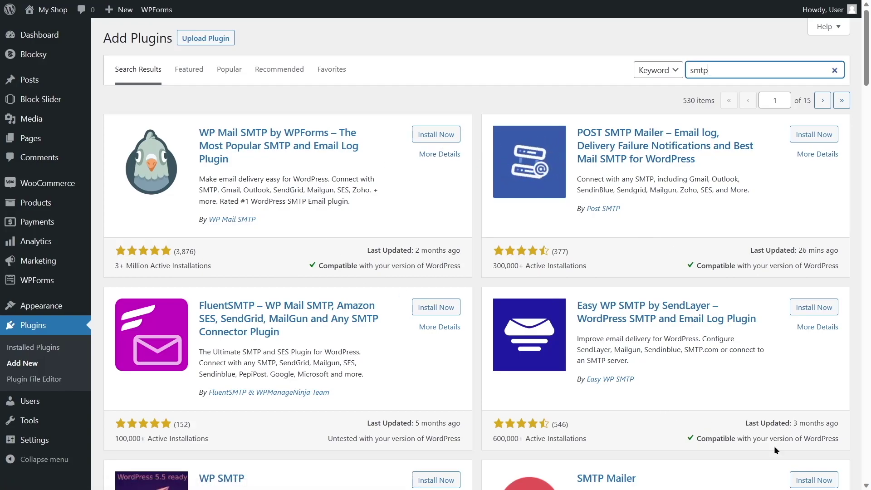
scroll(629, 356, down, 2)
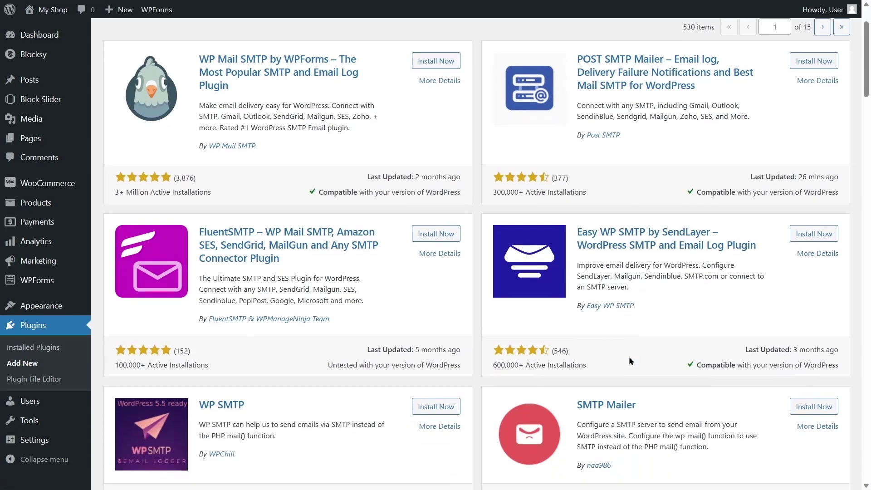
scroll(628, 350, down, 2)
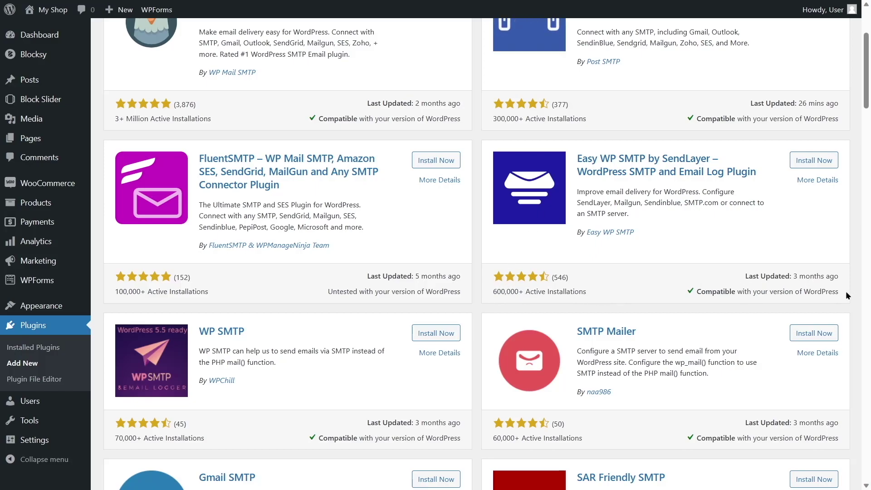
Install and activate Easy WP SMTP by SendLayer from its plugin card.
click(820, 160)
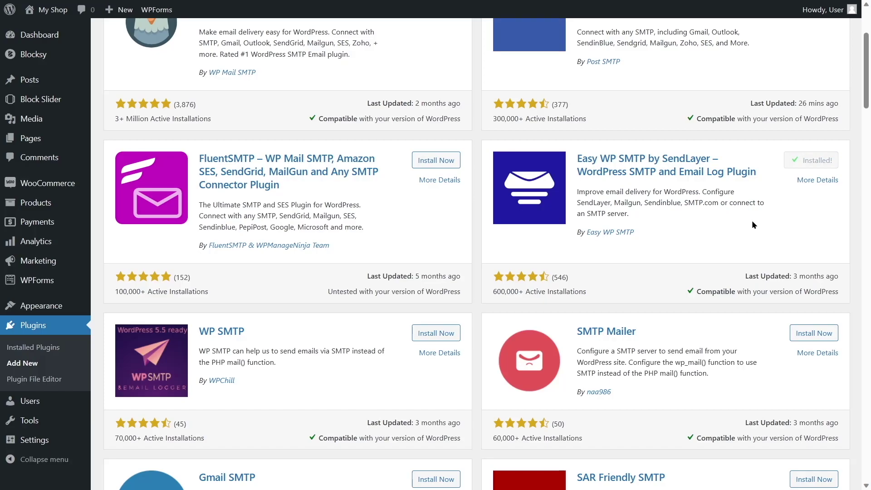
click(819, 169)
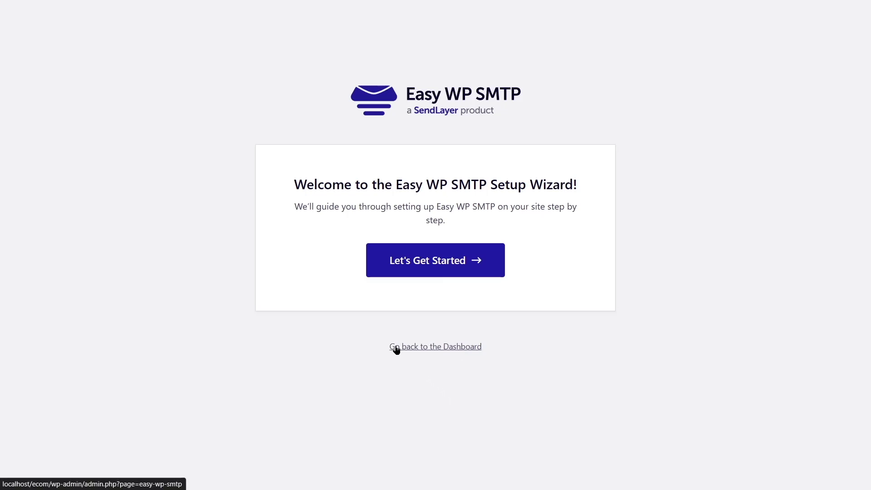
Leave the setup wizard and view the mailer options on the Easy WP SMTP Settings page.
click(444, 350)
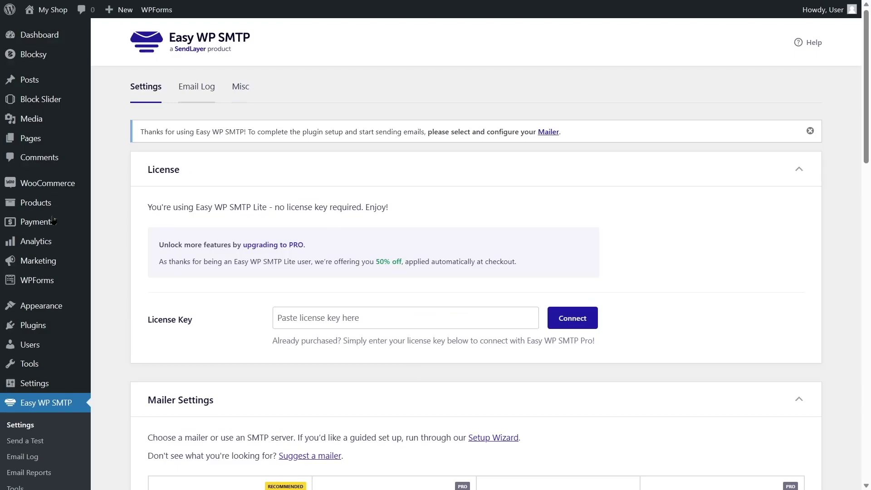
scroll(103, 347, down, 5)
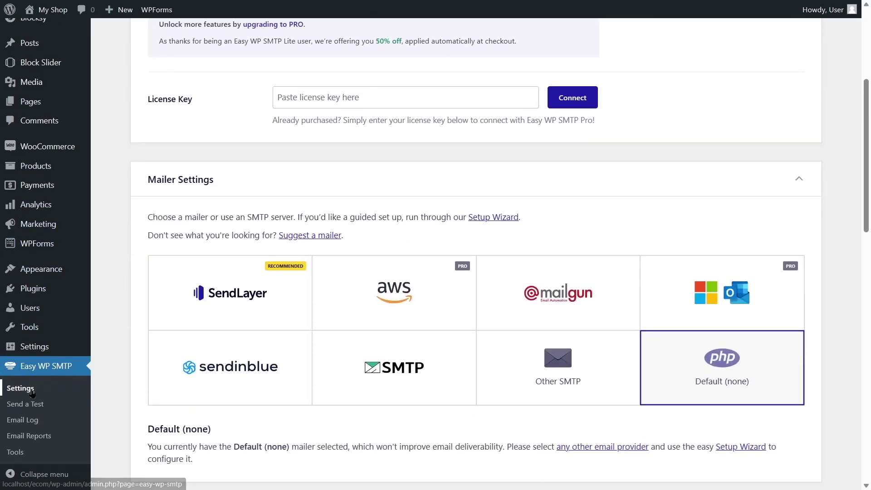
scroll(355, 382, up, 5)
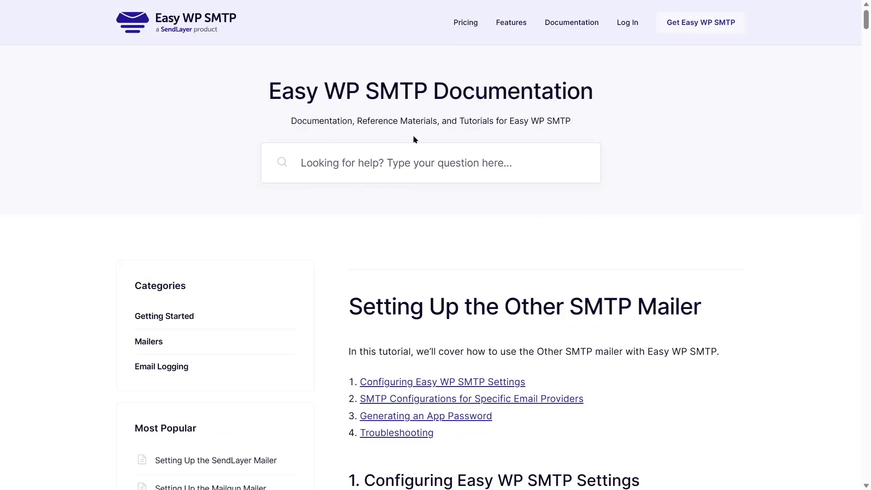
Find the Gmail settings in the Other SMTP article: smtp.gmail.com, TLS, port 587.
scroll(420, 135, down, 6)
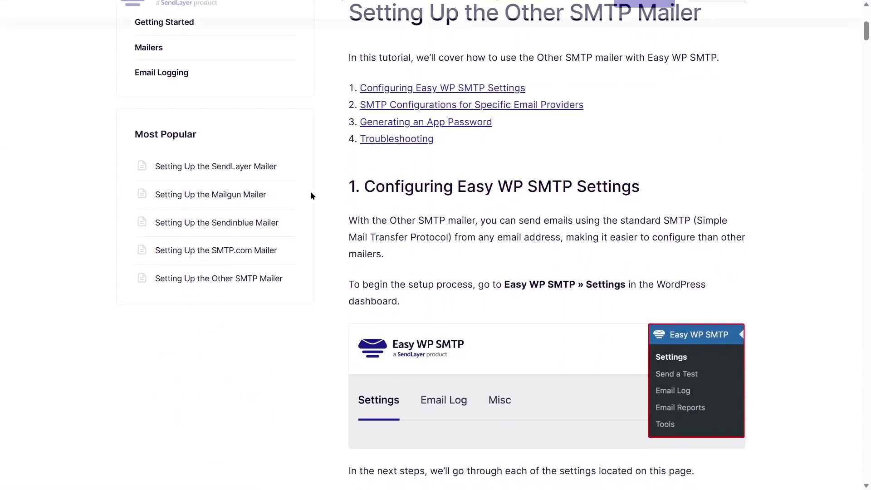
scroll(613, 222, down, 6)
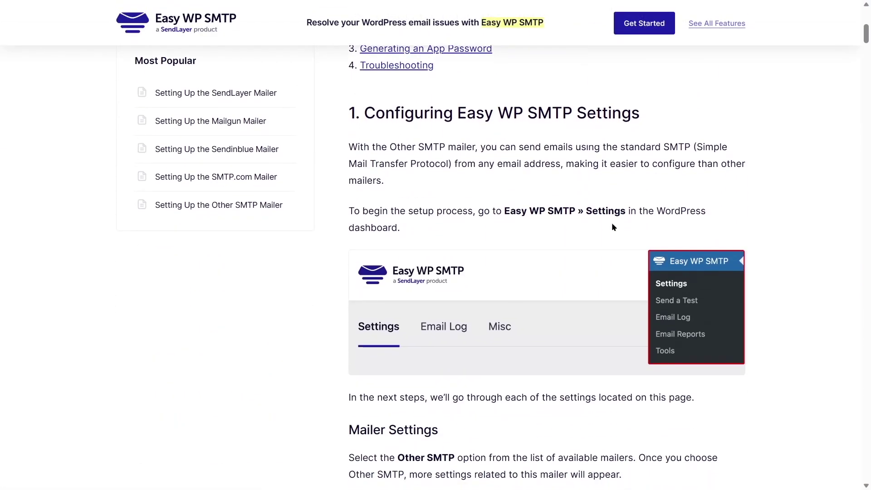
scroll(586, 209, up, 9)
scroll(586, 209, down, 6)
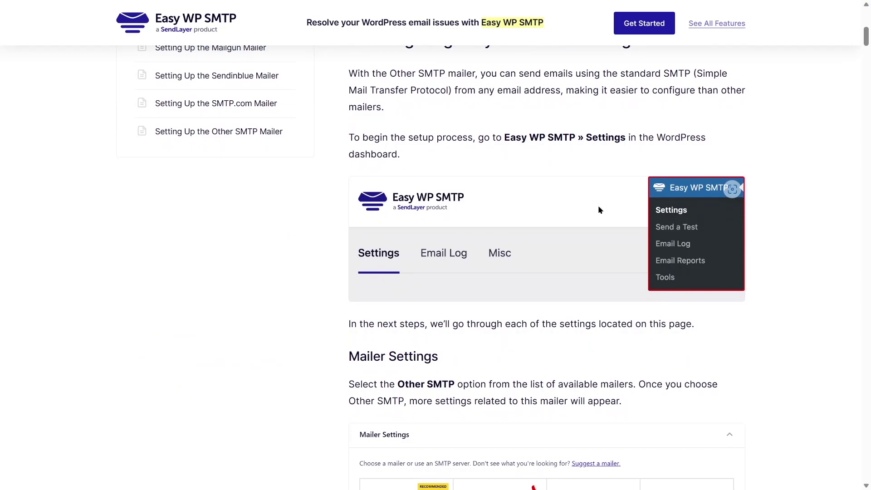
scroll(645, 227, down, 6)
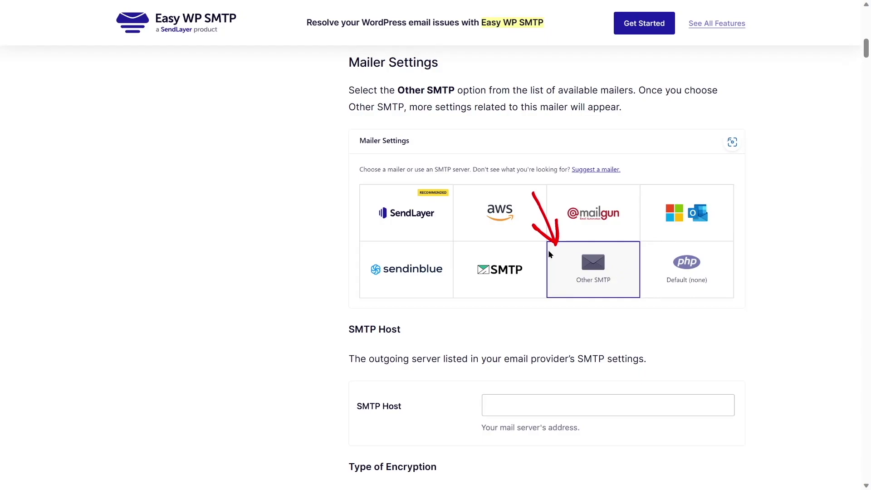
scroll(630, 272, down, 3)
scroll(545, 241, down, 3)
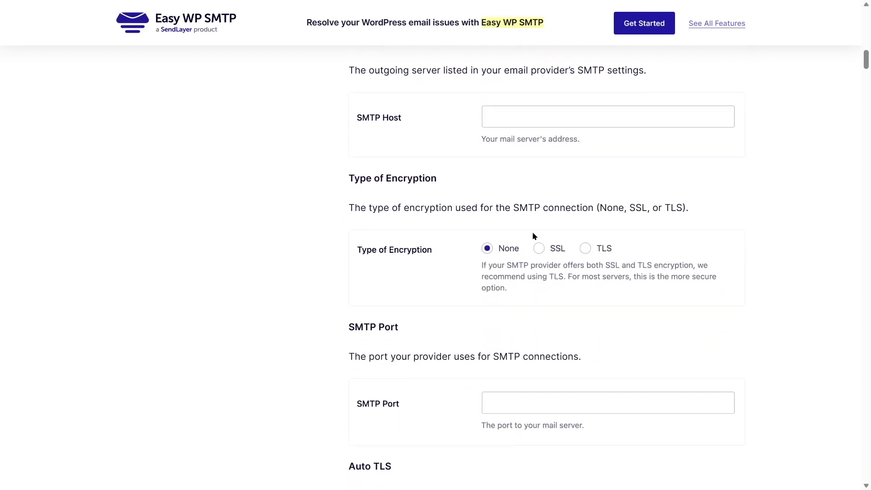
scroll(533, 234, down, 5)
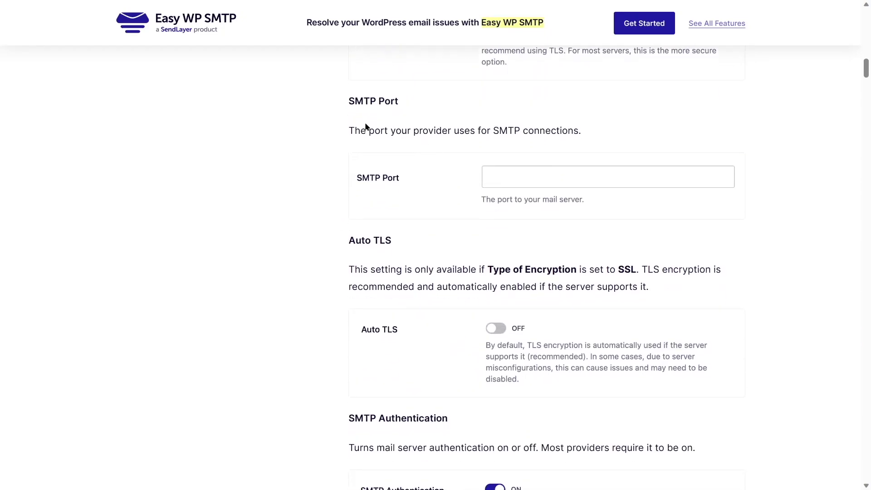
scroll(410, 137, down, 5)
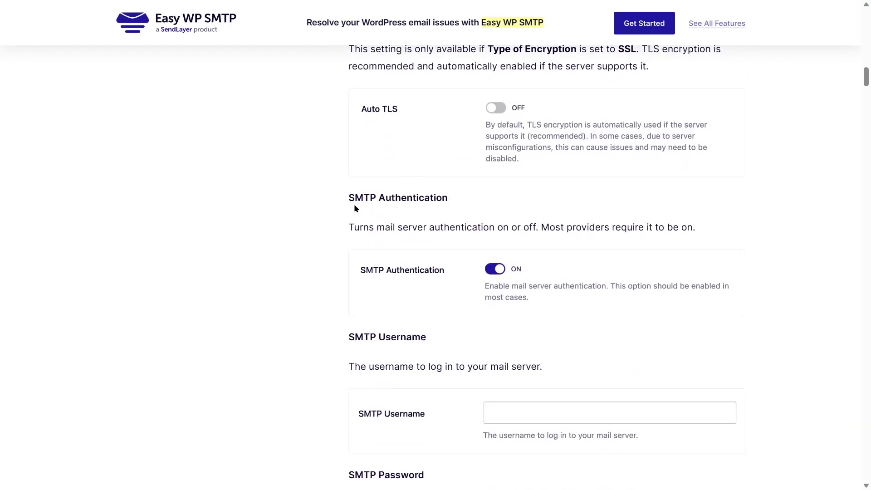
scroll(533, 254, down, 10)
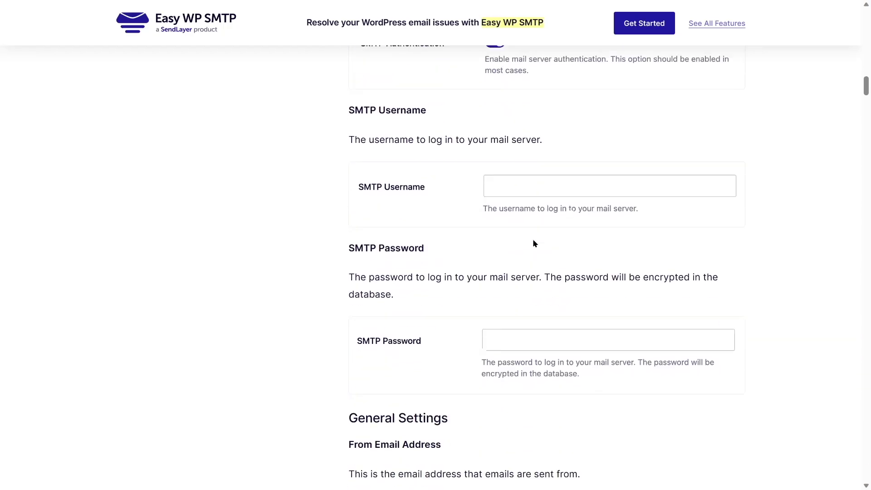
scroll(445, 162, up, 5)
scroll(667, 172, down, 2)
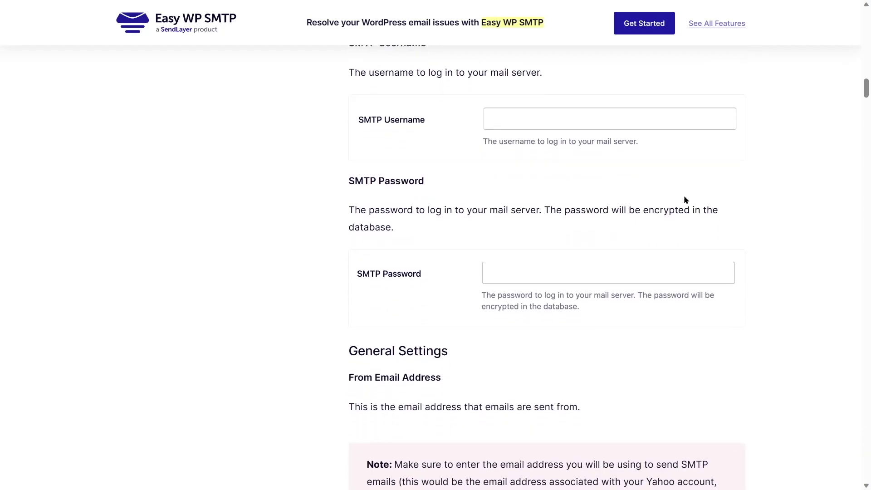
scroll(516, 139, down, 19)
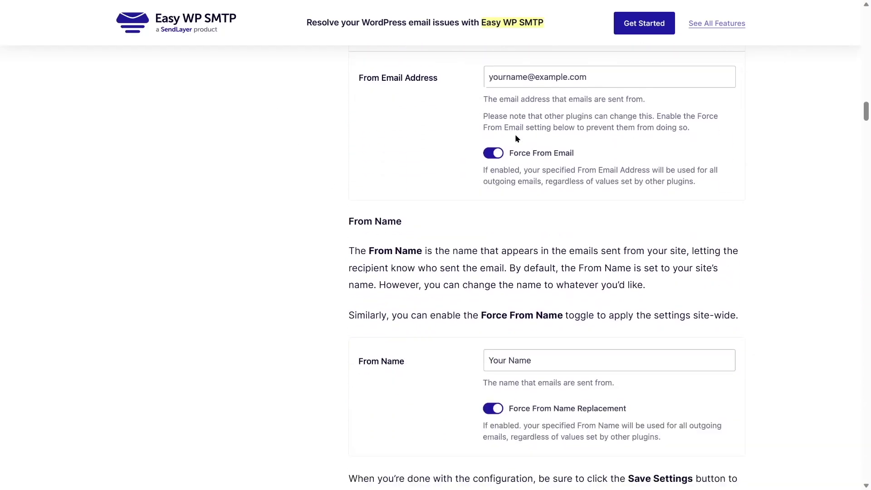
scroll(518, 138, down, 8)
scroll(499, 123, down, 3)
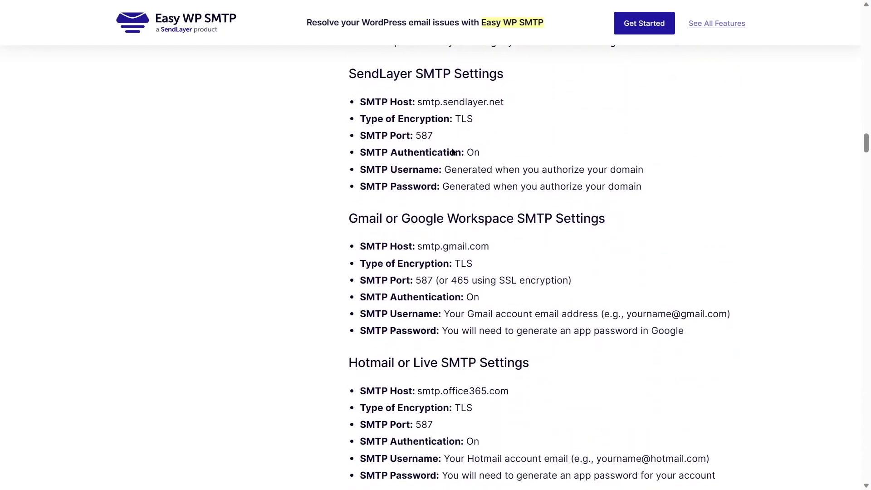
drag(356, 243, 701, 333)
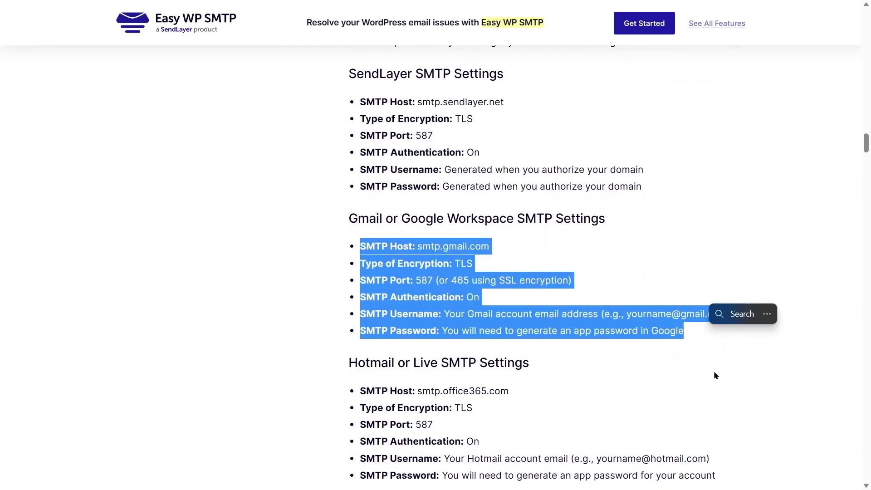
click(341, 173)
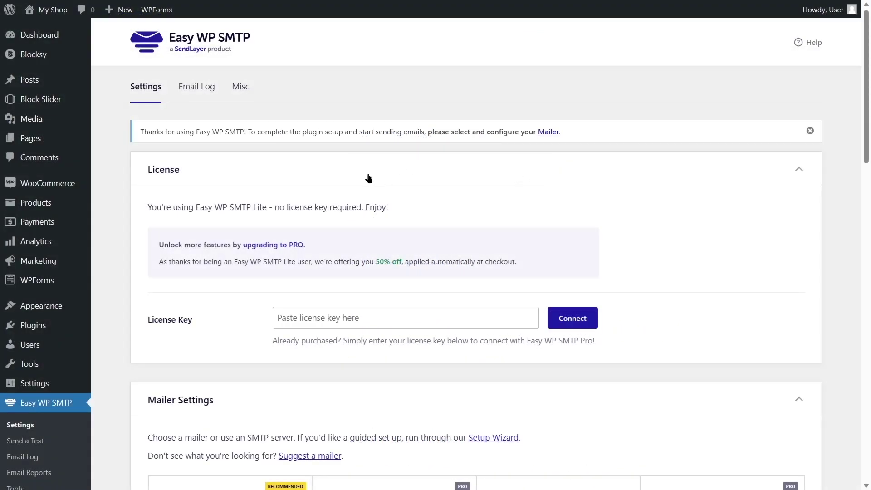
Select Other SMTP as the Easy WP SMTP mailer.
scroll(538, 229, down, 6)
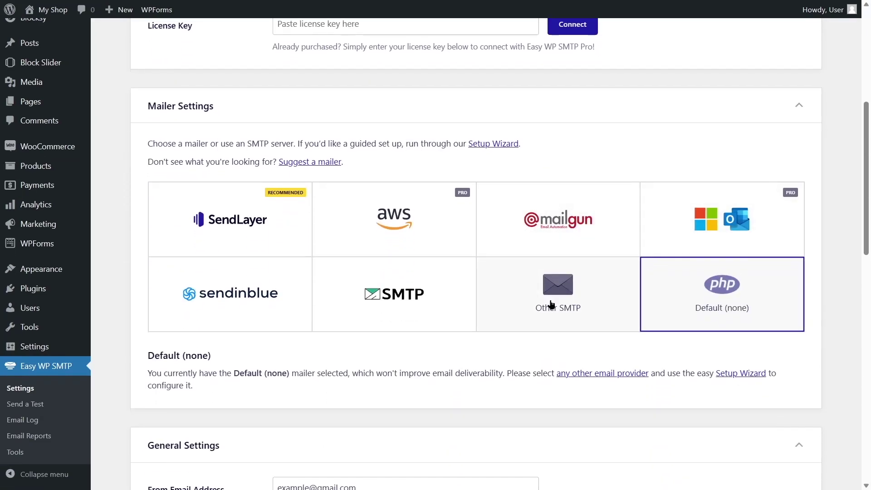
click(553, 294)
scroll(554, 247, down, 6)
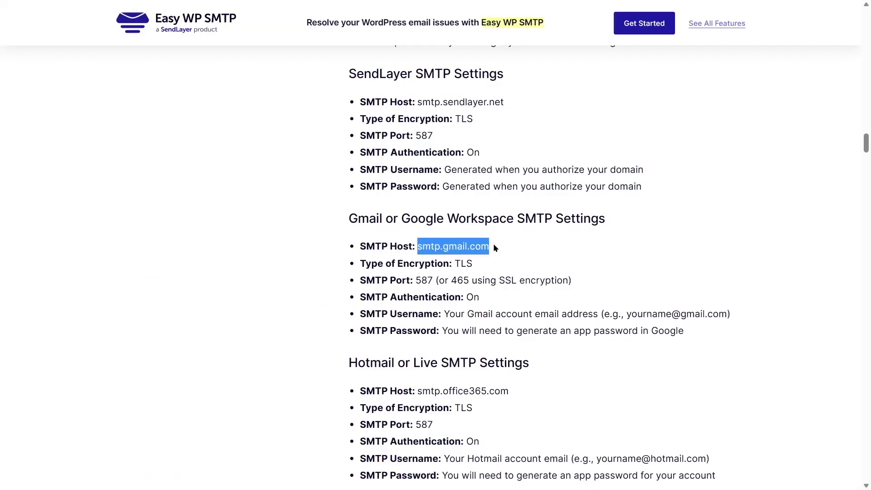
Set SMTP Host to smtp.gmail.com, copied from the docs, and choose SSL encryption.
click(559, 223)
click(537, 244)
click(262, 251)
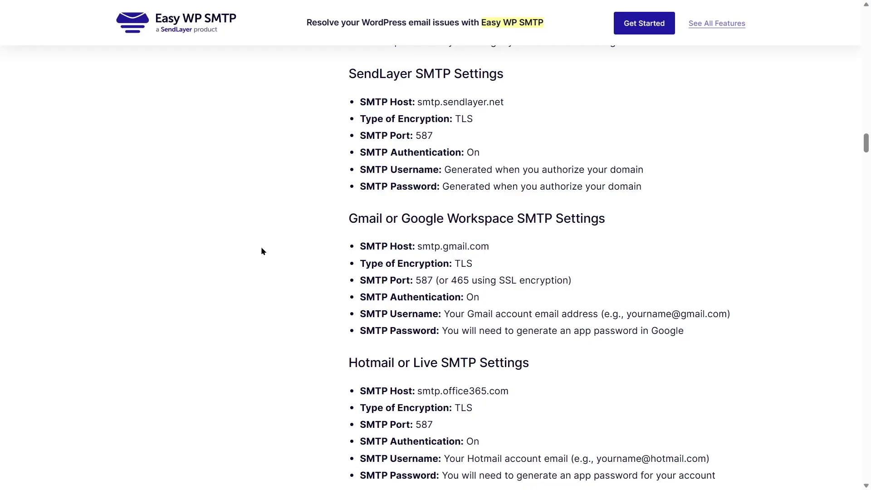
key(ctrl+Tab)
click(302, 150)
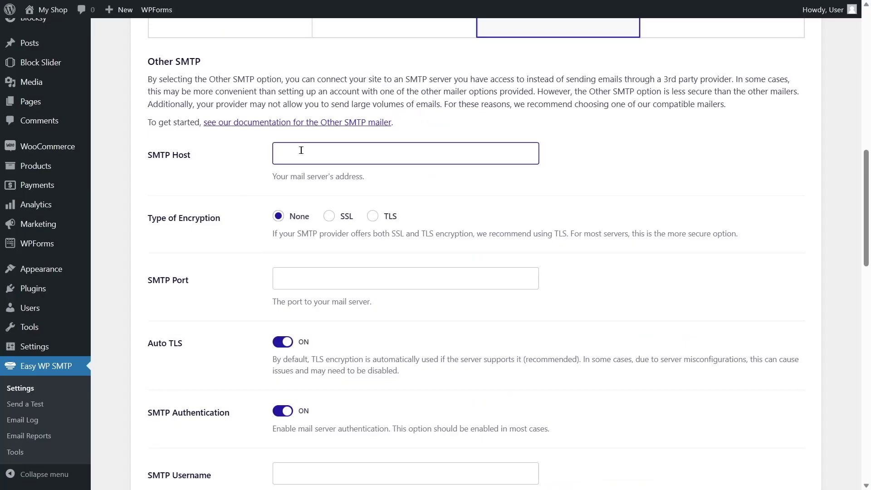
key(ctrl+v)
click(241, 160)
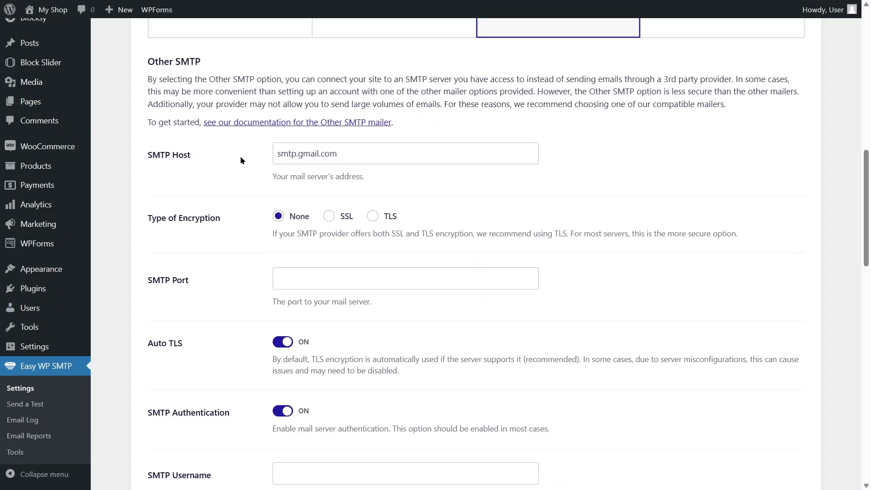
click(329, 216)
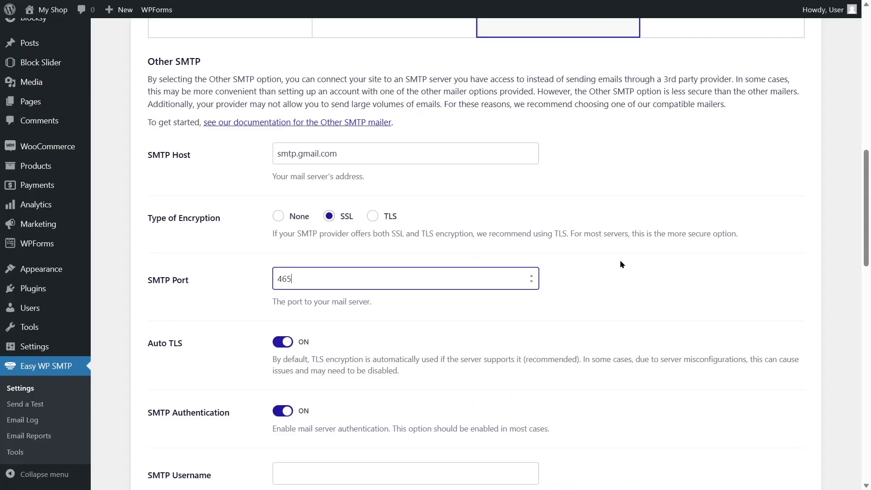
Paste the Gmail account's email address into the SMTP Username field.
scroll(620, 260, down, 2)
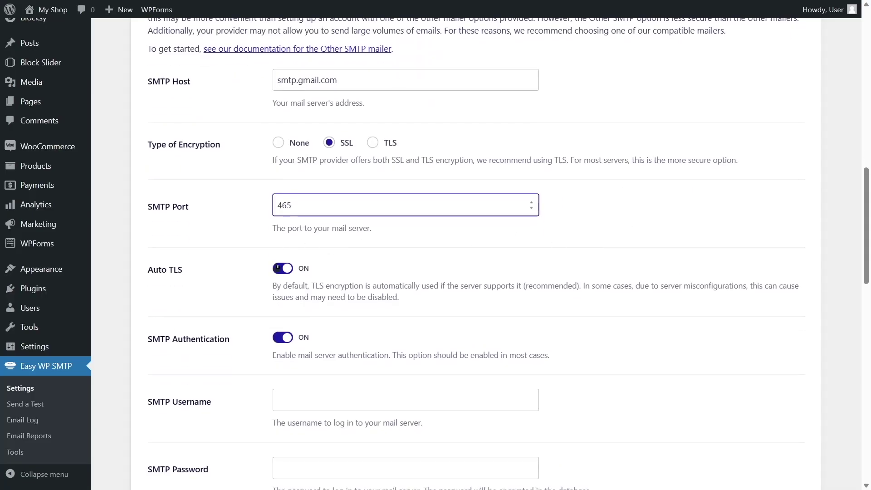
scroll(379, 261, down, 2)
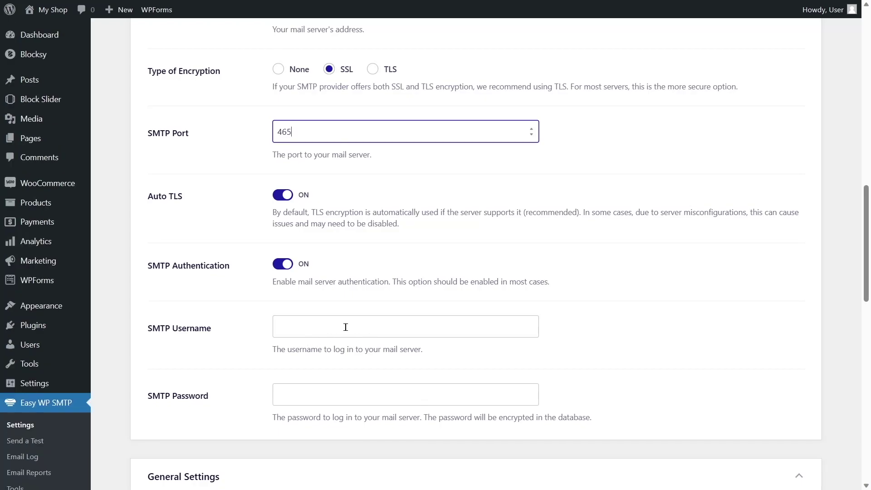
click(320, 328)
key(ctrl+v)
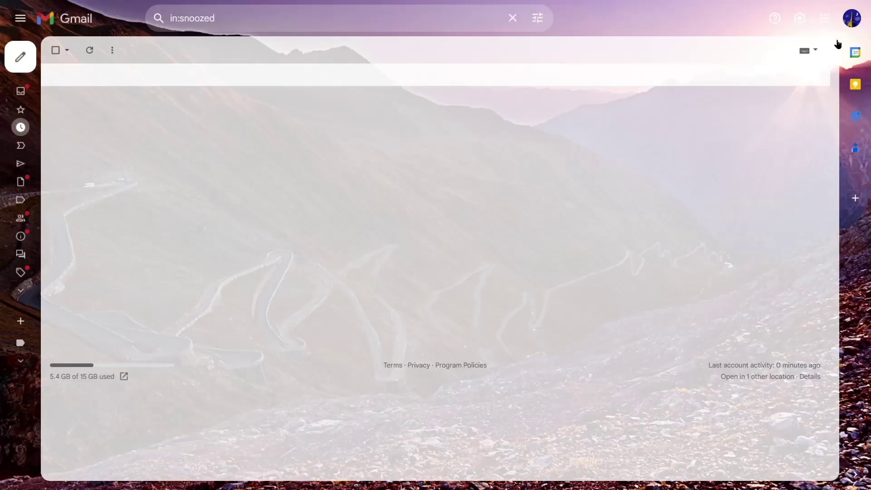
Open Google Account Security > 2-Step Verification and scroll down to App passwords.
click(852, 21)
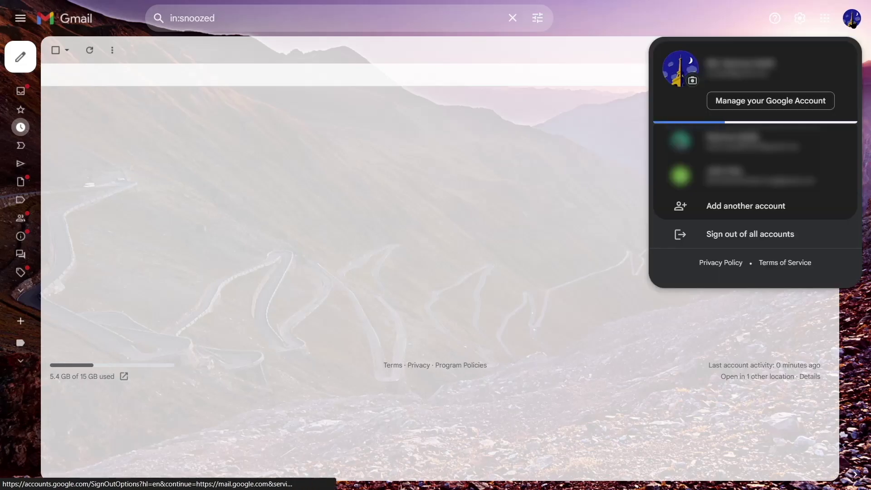
click(803, 101)
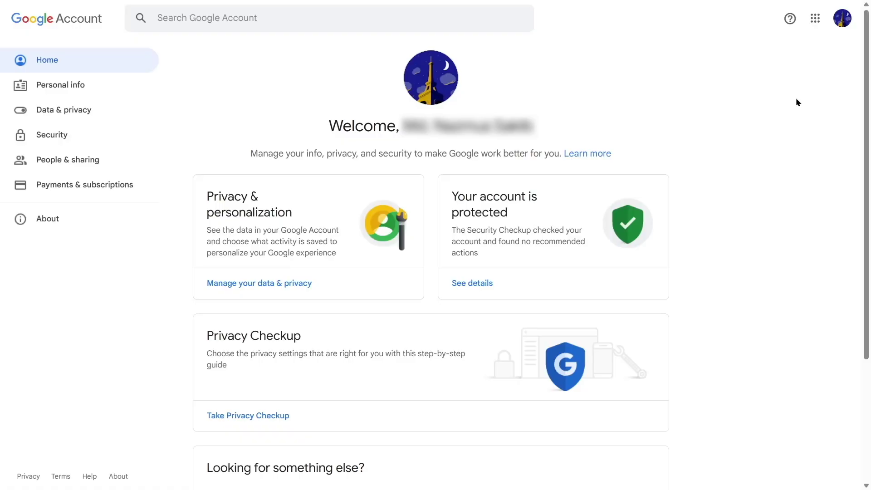
click(52, 136)
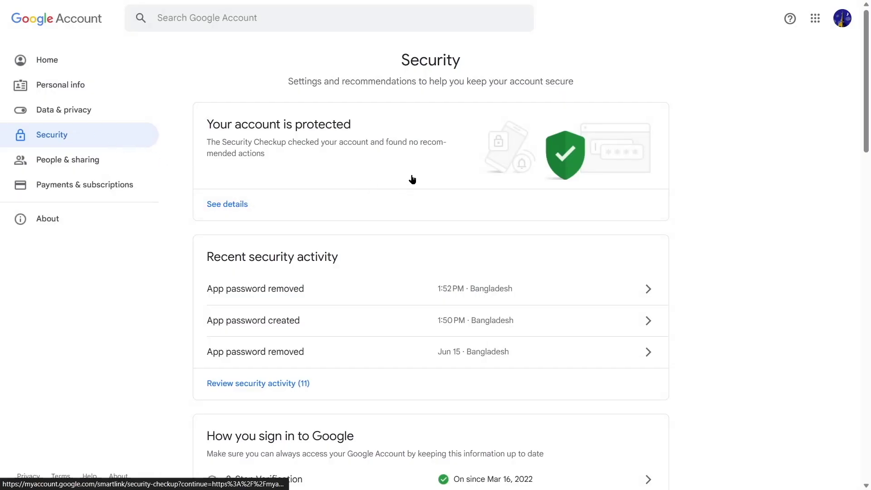
drag(867, 70, 824, 146)
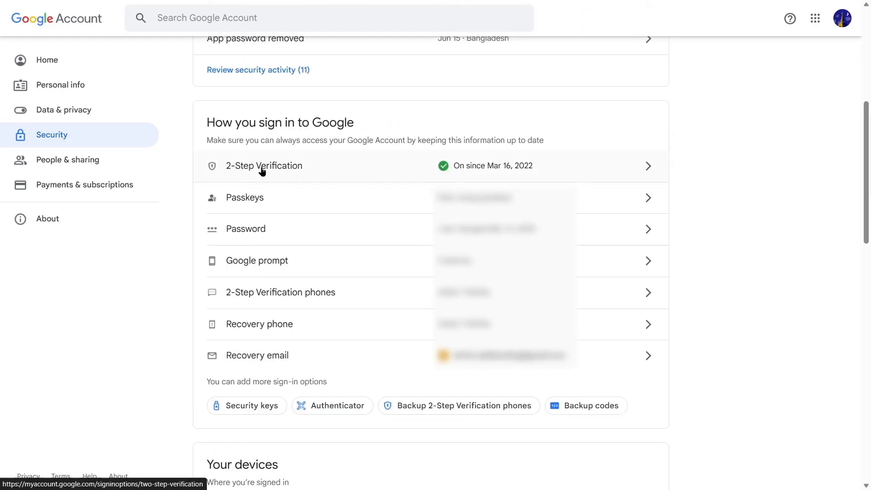
click(615, 172)
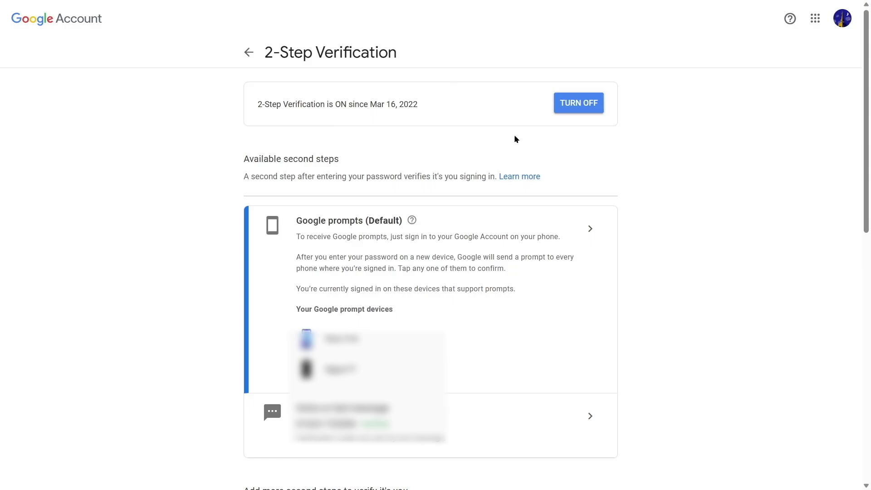
scroll(516, 138, down, 10)
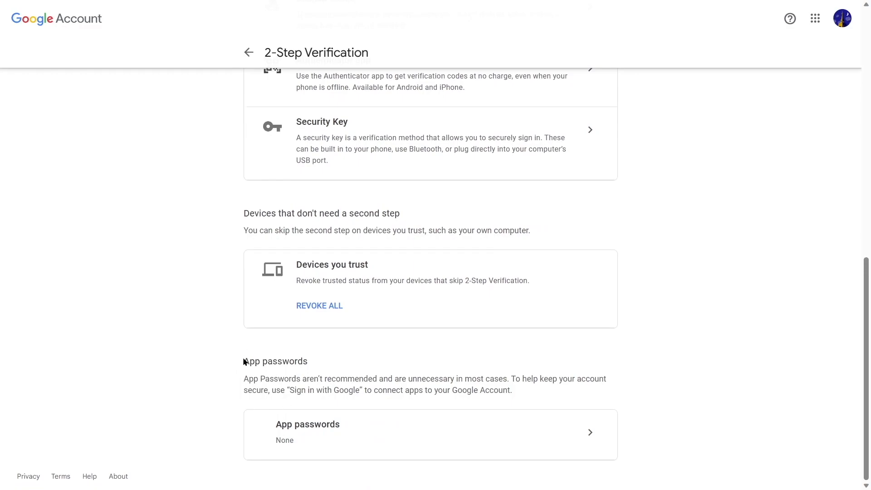
Generate a new app password for Mail on a Windows Computer.
click(591, 435)
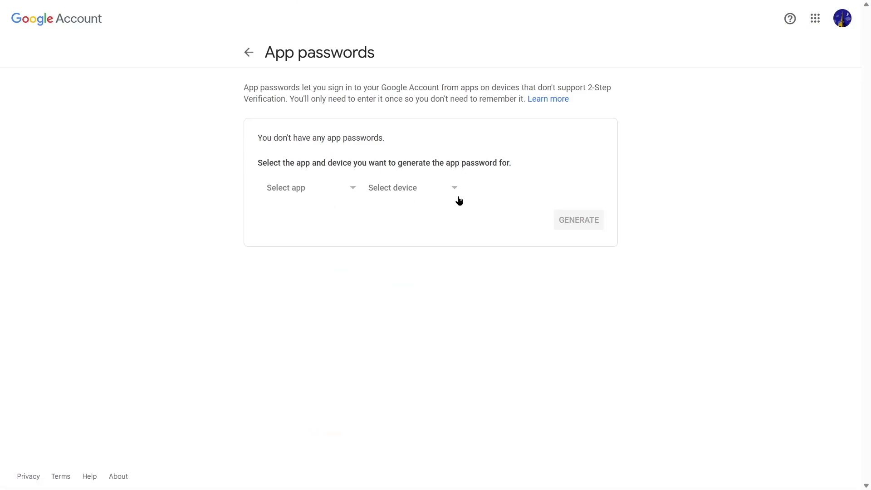
click(355, 189)
click(298, 214)
click(433, 189)
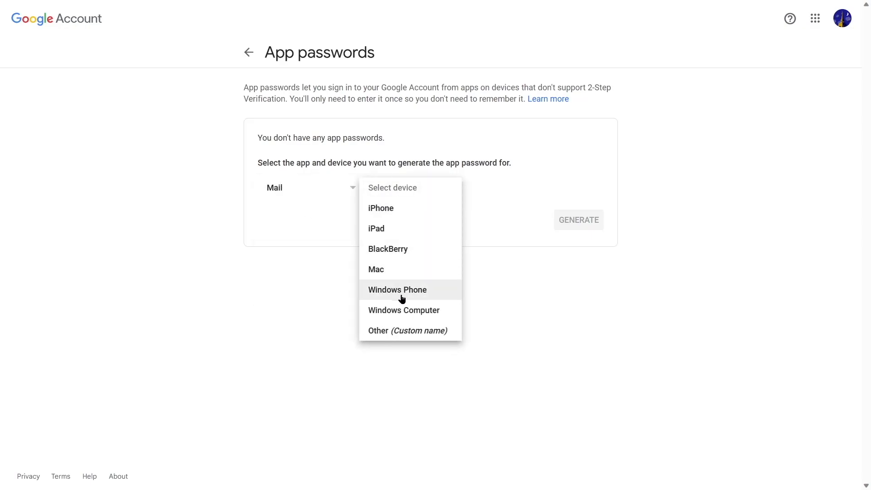
click(405, 312)
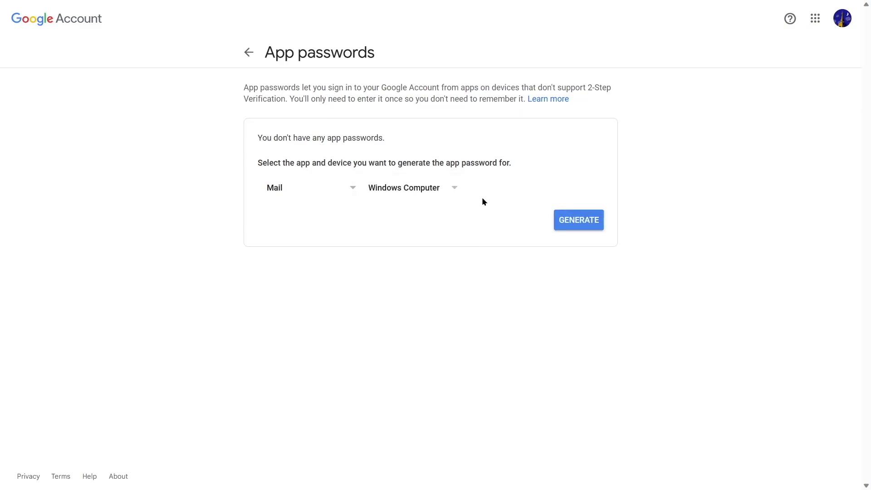
click(569, 223)
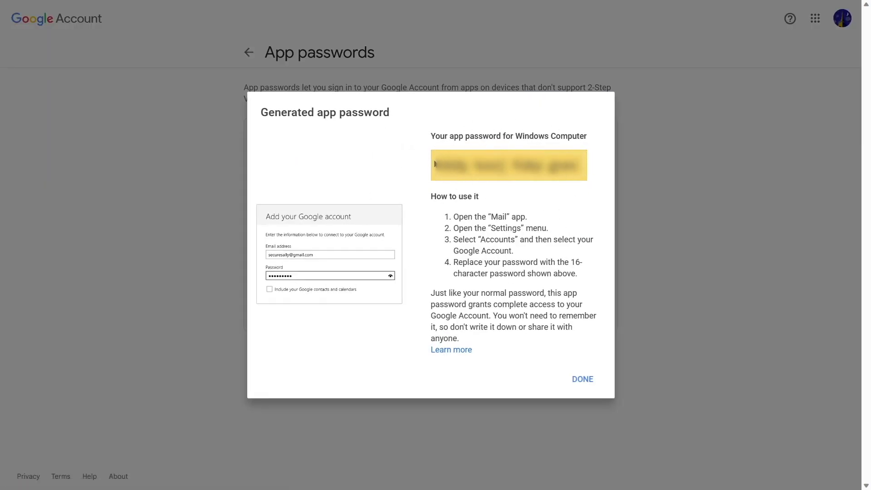
Copy the generated app password and close the dialog.
drag(436, 166, 568, 156)
click(650, 140)
click(649, 163)
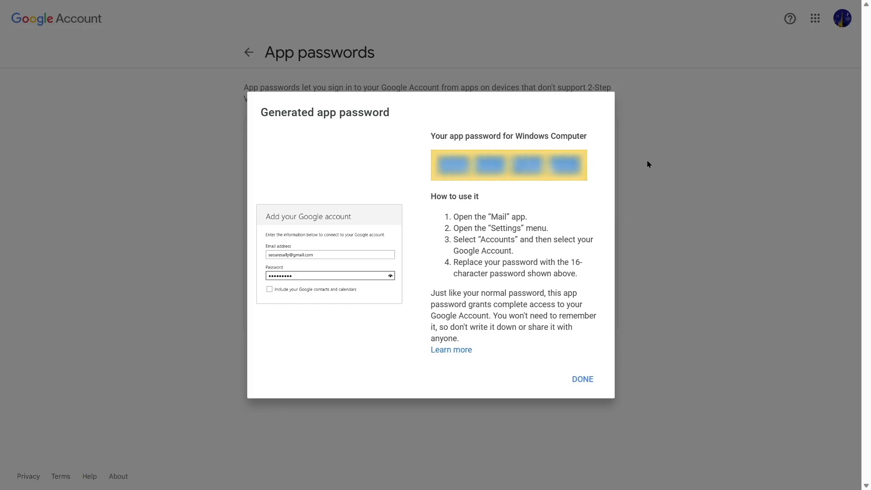
click(582, 381)
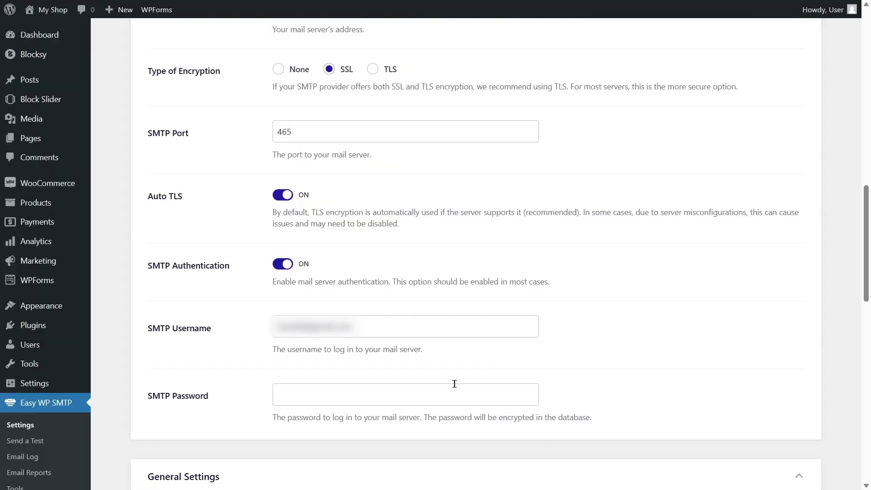
Paste the copied Gmail app password into the SMTP Password field.
click(452, 395)
key(ctrl+v)
click(637, 278)
Toggle Advanced Settings on and off again, then save the Easy WP SMTP settings.
scroll(627, 280, down, 6)
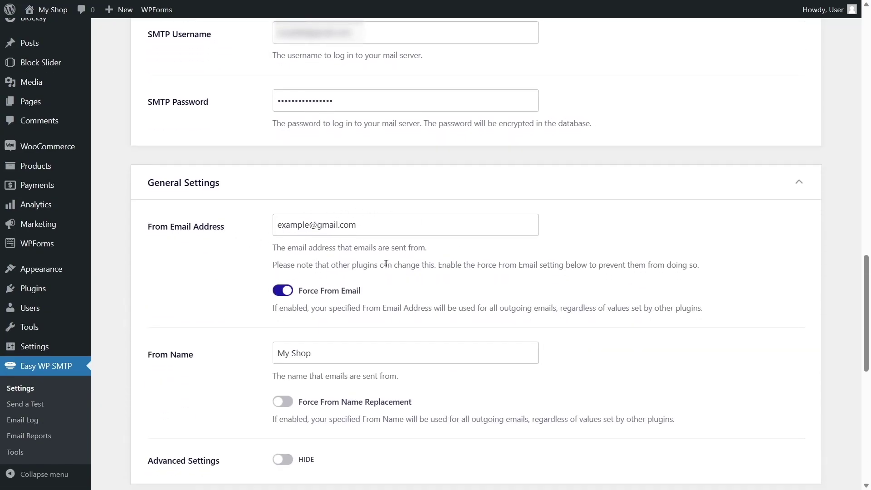
scroll(385, 266, down, 2)
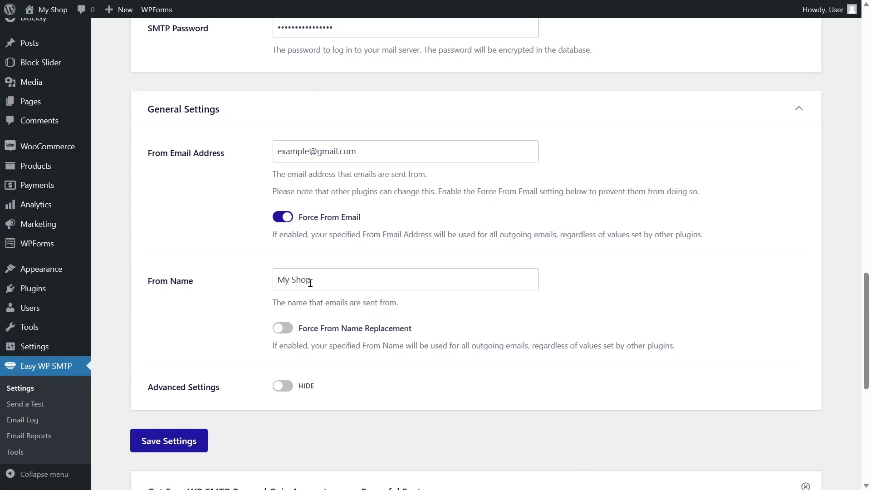
scroll(282, 287, down, 3)
click(282, 239)
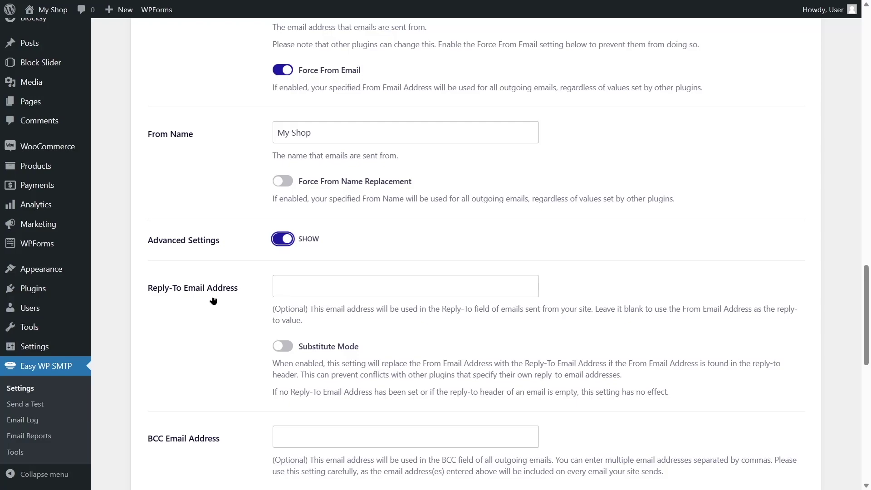
scroll(268, 377, down, 5)
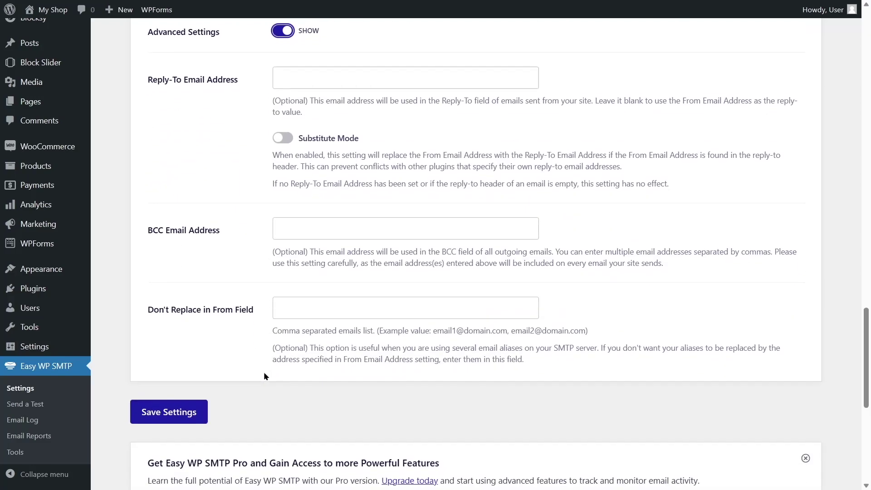
scroll(250, 287, up, 5)
click(291, 241)
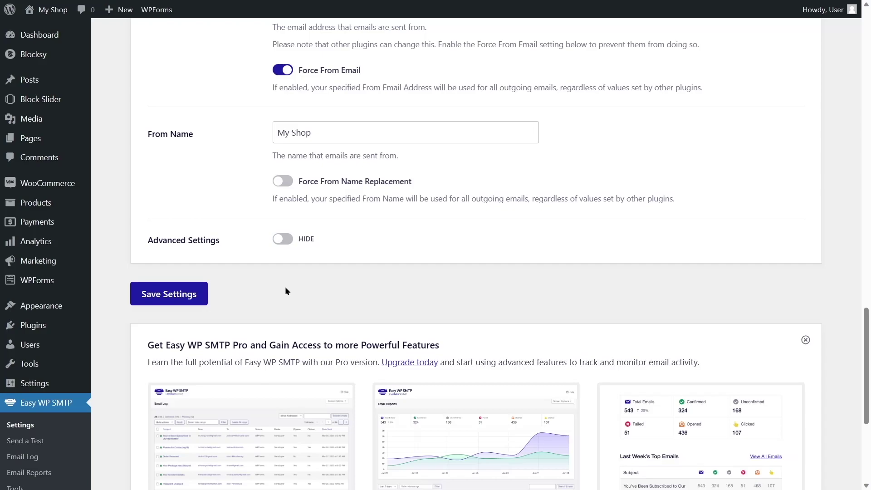
click(178, 296)
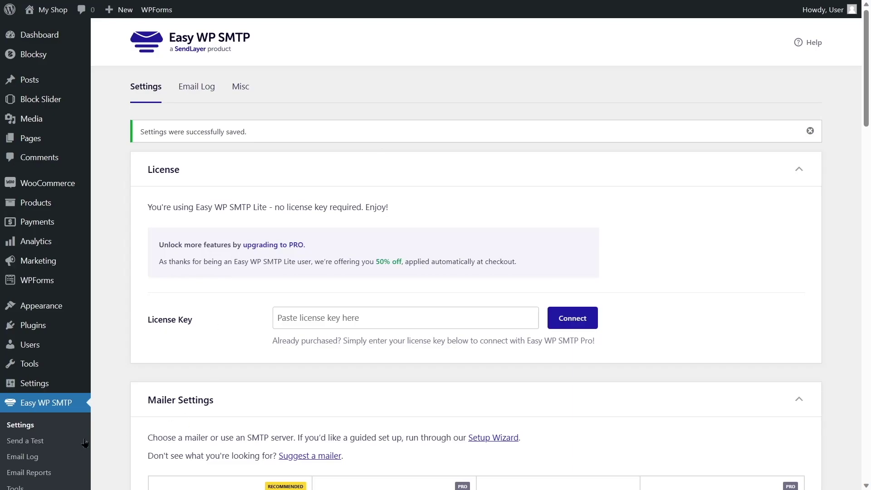
On the Send a Test page, replace the Send To address with your own Gmail address.
click(19, 444)
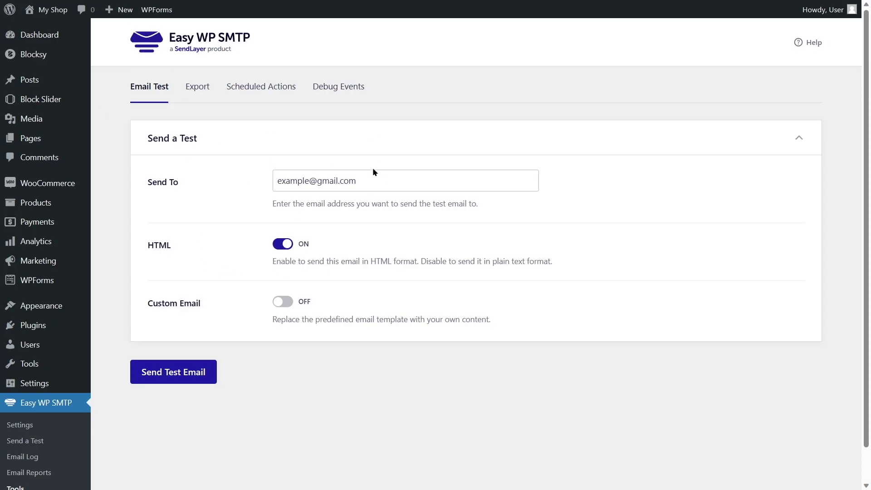
drag(383, 184, 235, 190)
key(BackSpace)
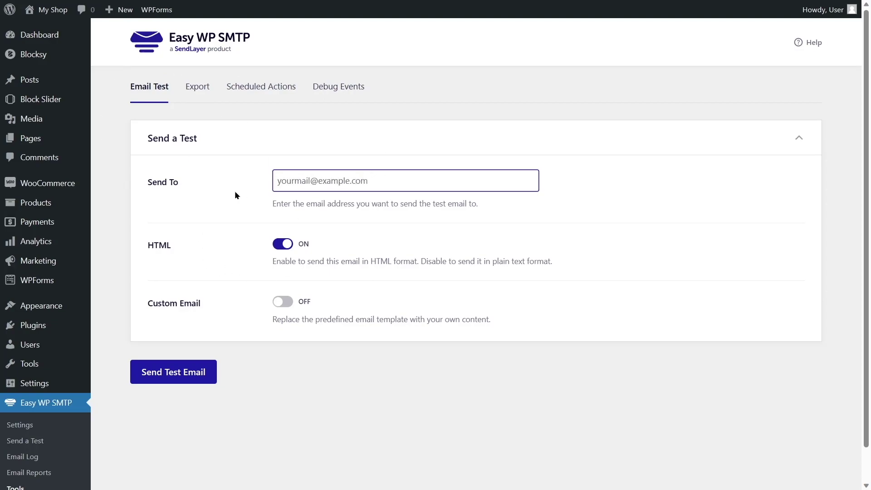
key(ctrl+v)
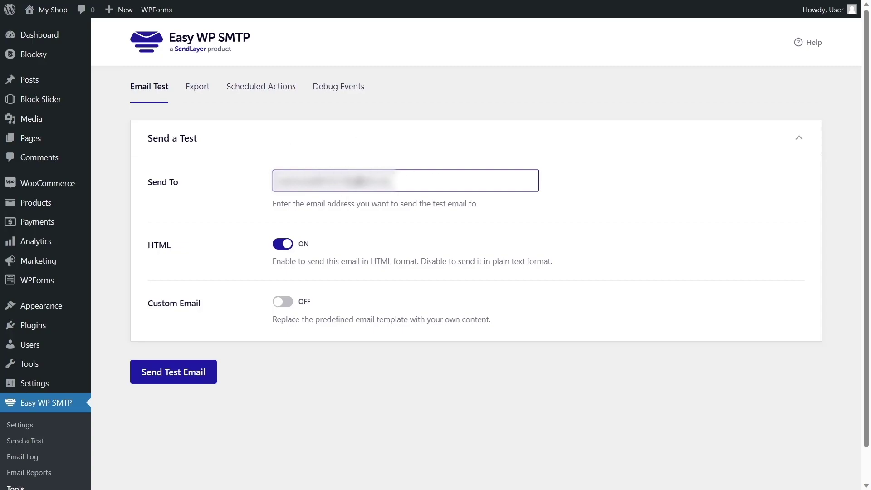
click(365, 152)
click(364, 150)
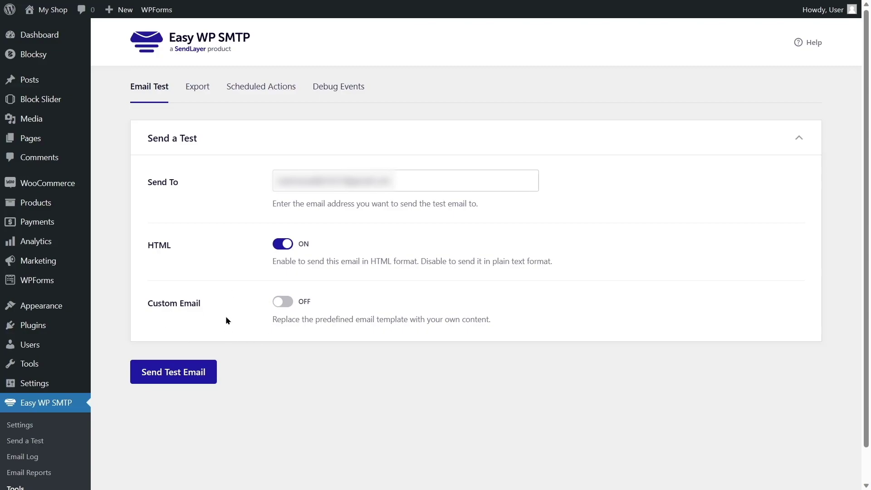
Enable Custom Email with subject 'Test Email' and a custom message, then send it.
click(281, 303)
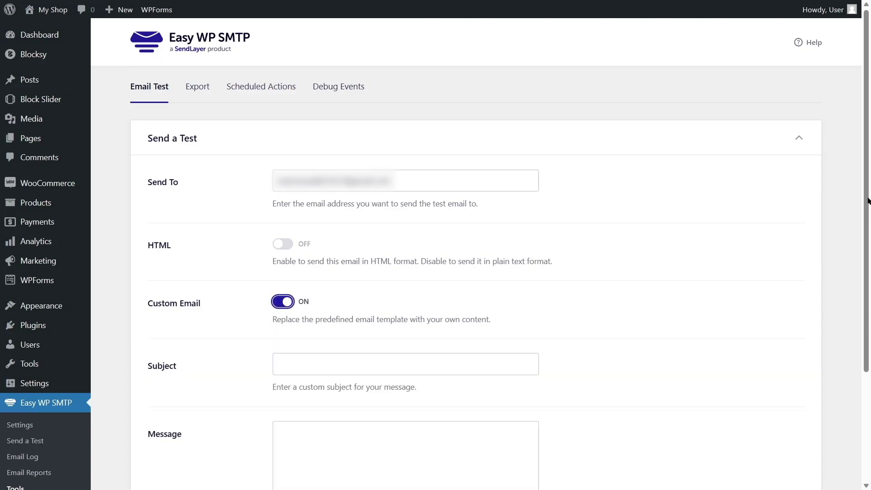
scroll(832, 205, down, 3)
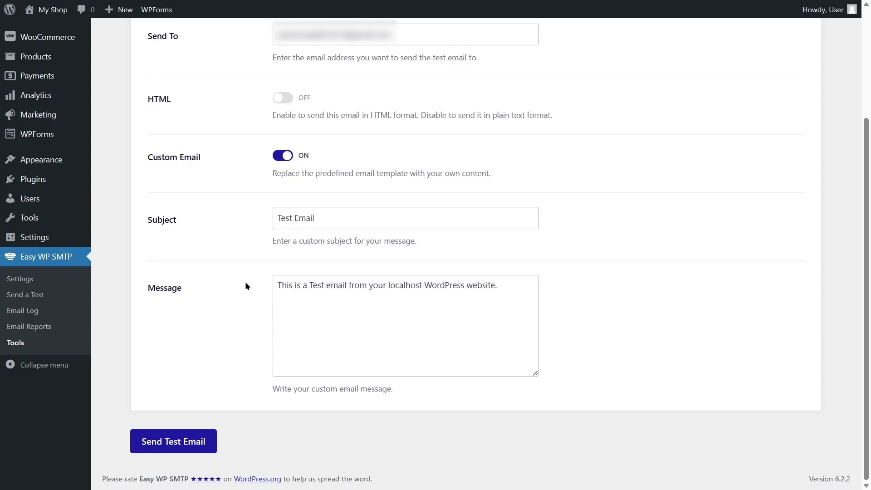
click(324, 336)
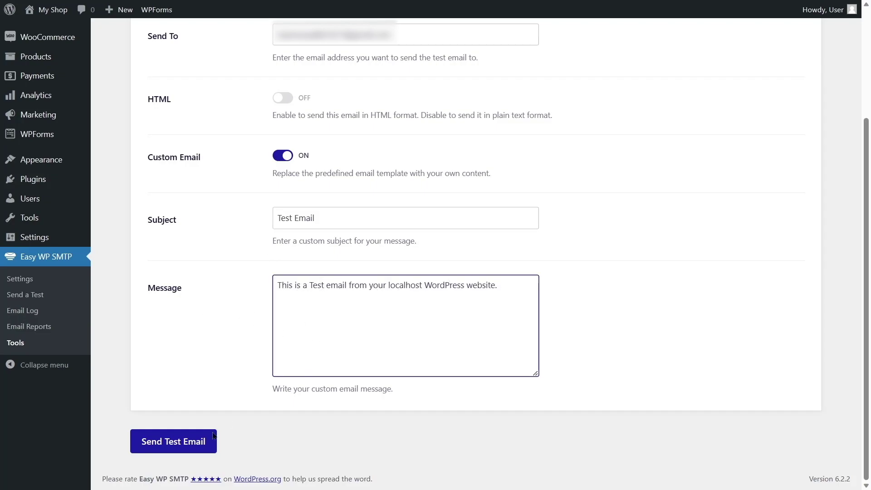
click(167, 447)
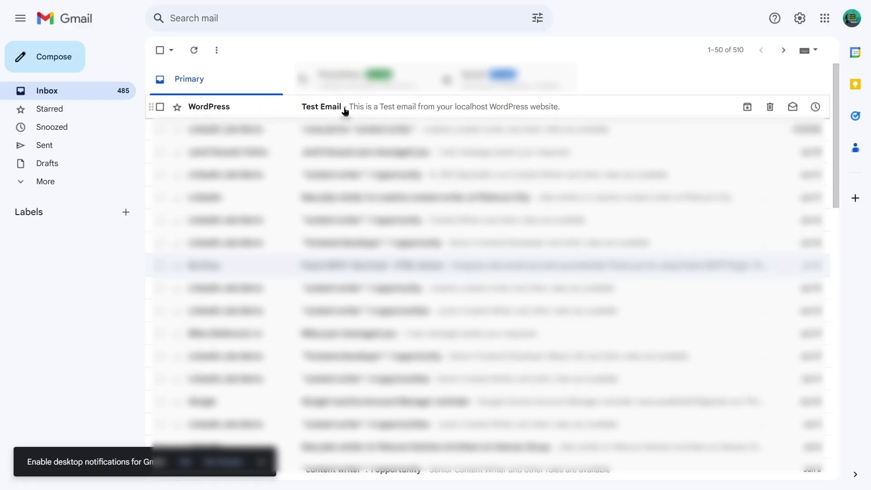
Open the WordPress 'Test Email' message in the Gmail inbox.
click(314, 108)
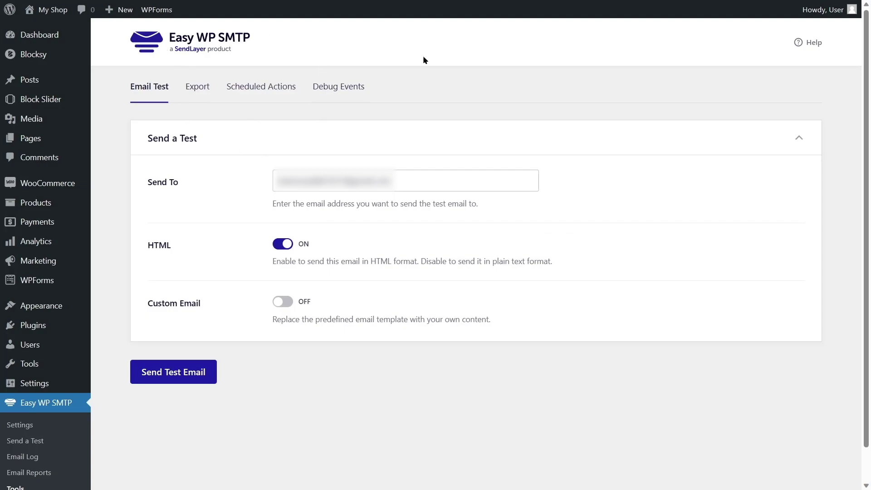
Check the Easy WP SMTP Export tab's email log options, then visit the My Shop front page.
click(196, 90)
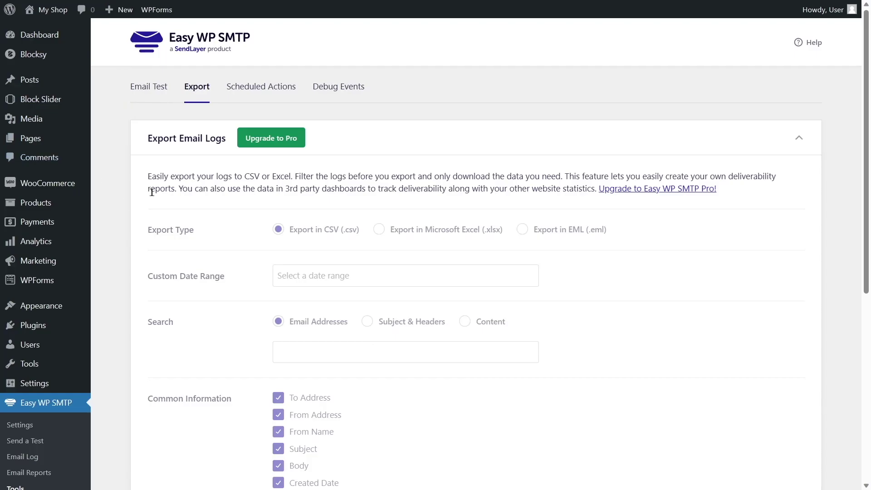
click(49, 27)
Submit the Send us a message form on the My Shop Contact page.
click(574, 61)
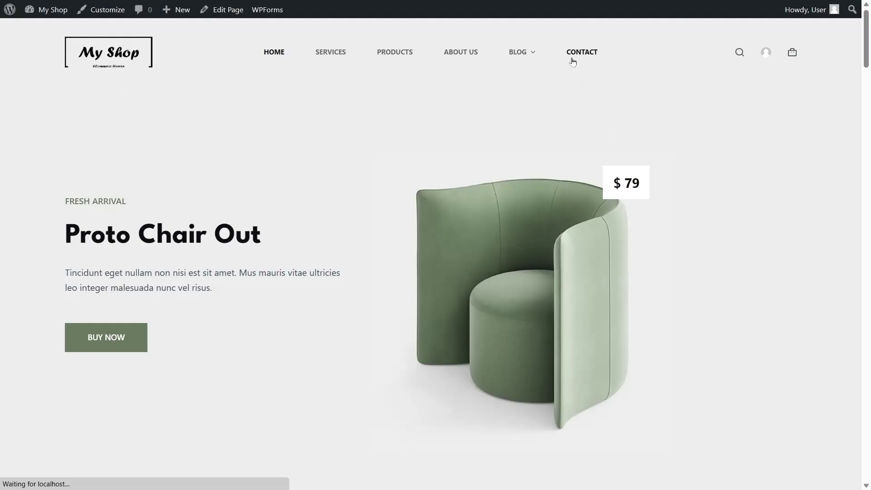
scroll(560, 165, down, 10)
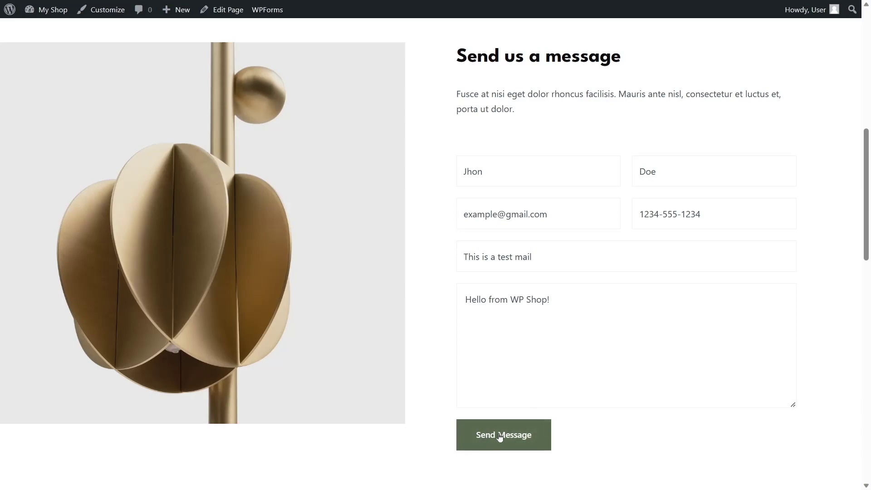
click(515, 442)
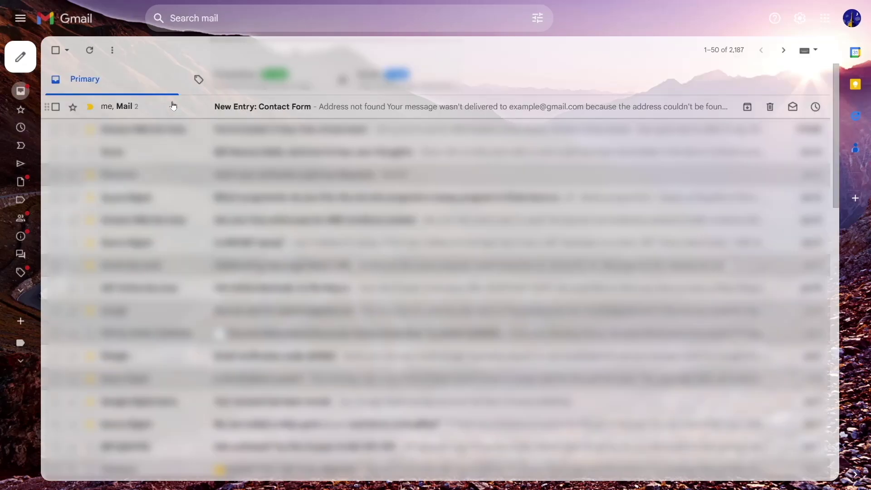
Read the Car Service contact-form entry in Gmail, checking the submitted name, email and phone.
click(253, 108)
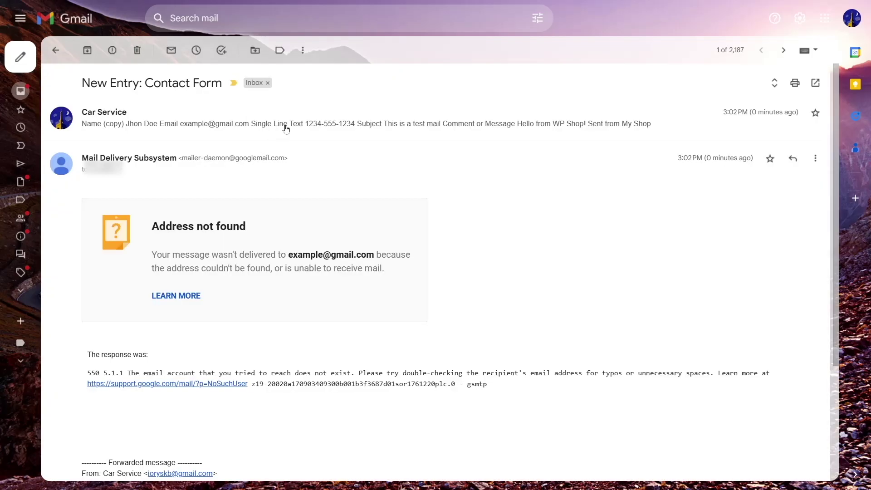
click(240, 124)
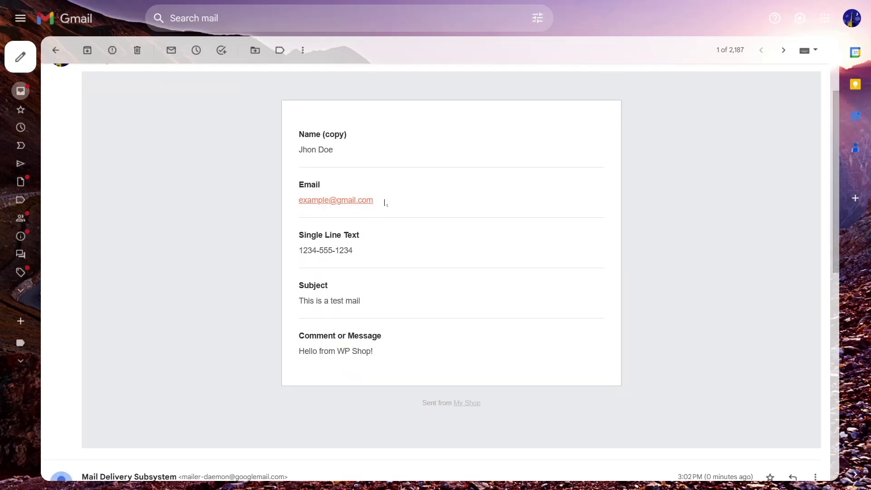
drag(299, 238, 359, 235)
click(387, 257)
scroll(408, 358, up, 3)
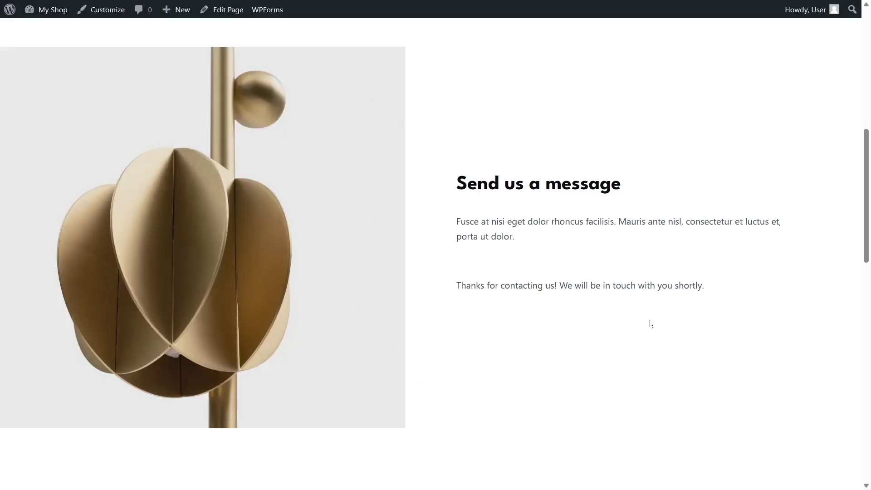
Go to the shop's home page and open Black Shirt from New Arrivals.
scroll(644, 249, up, 10)
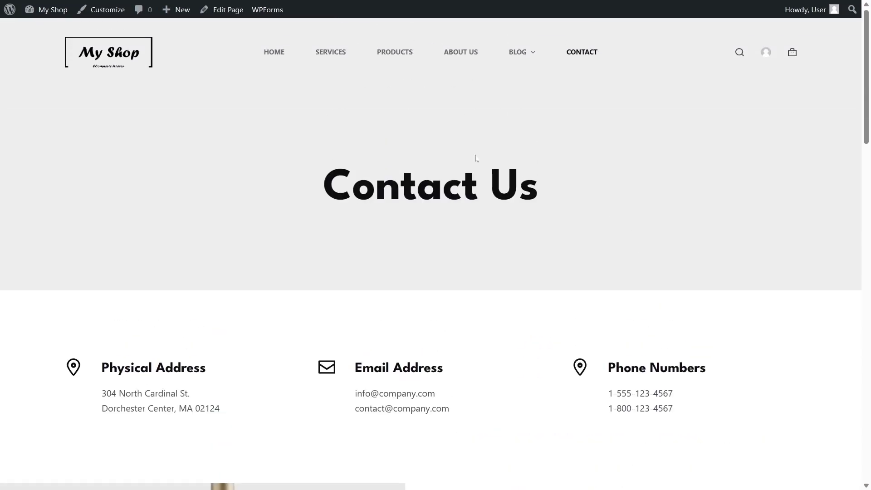
click(273, 54)
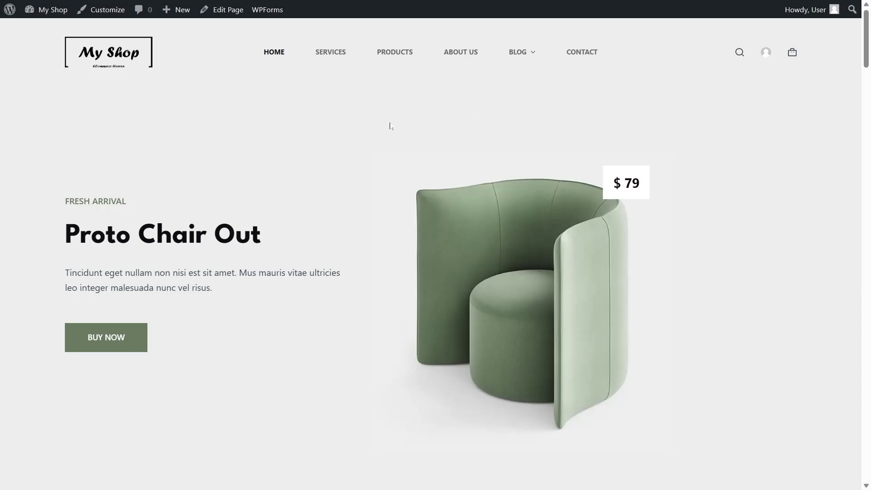
scroll(394, 120, down, 3)
scroll(393, 120, down, 18)
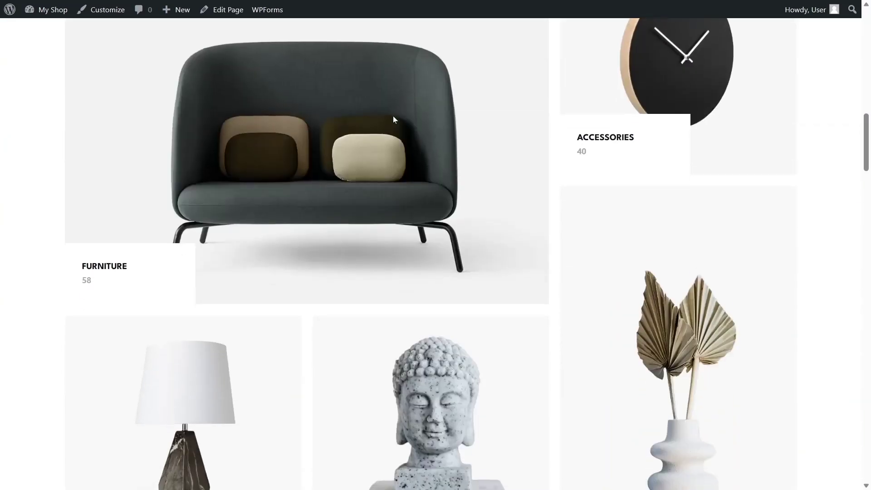
scroll(393, 120, down, 3)
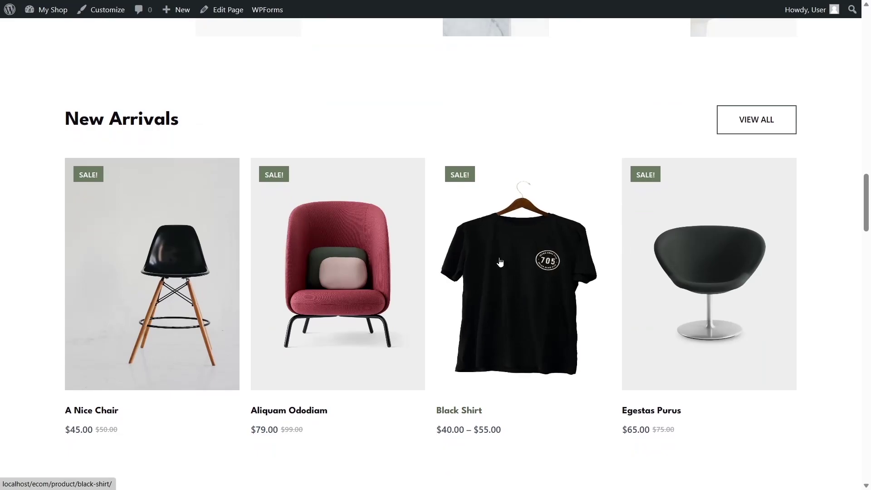
click(524, 282)
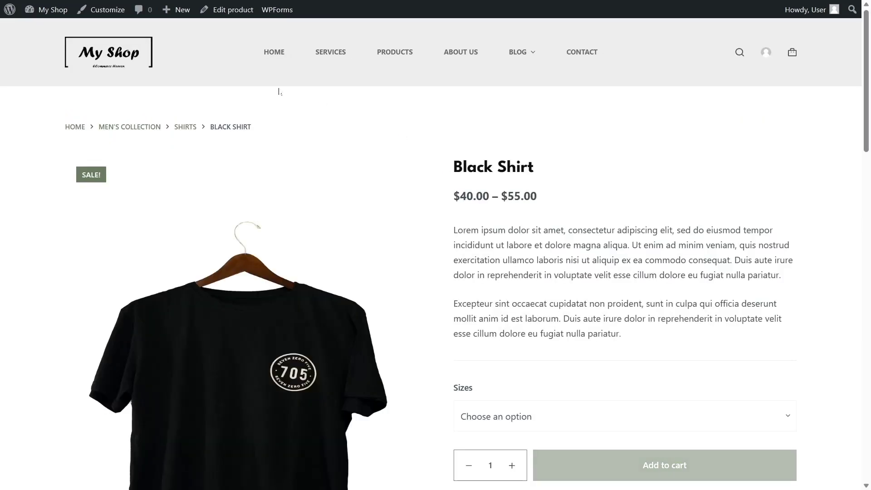
Add one Black Shirt in size L to the cart and go to the cart.
scroll(590, 177, down, 2)
scroll(600, 176, down, 1)
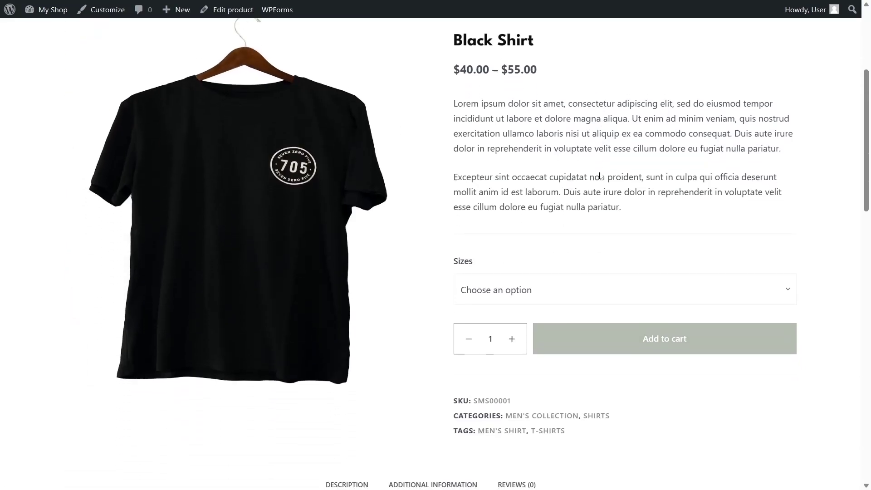
click(504, 279)
click(476, 341)
scroll(476, 318, down, 2)
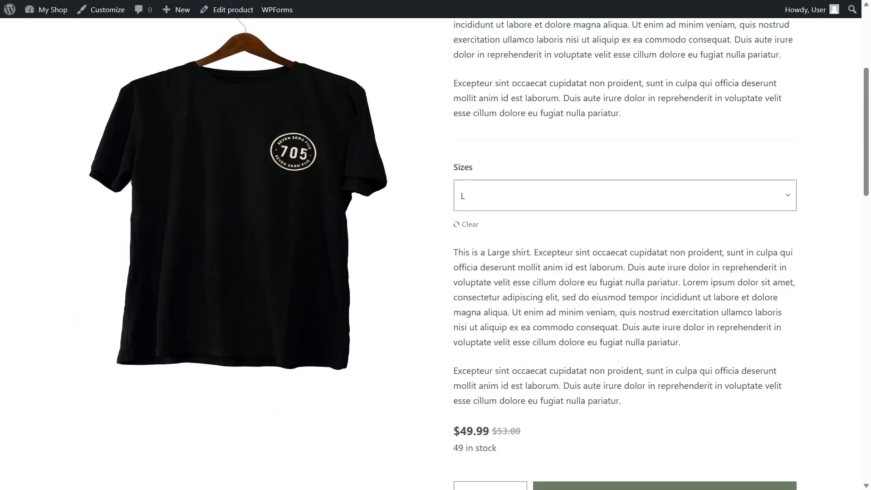
scroll(463, 268, down, 4)
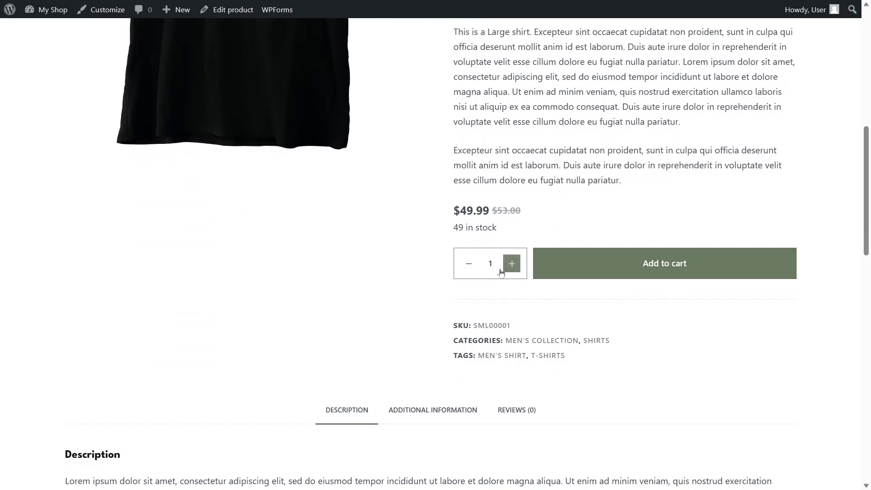
click(660, 264)
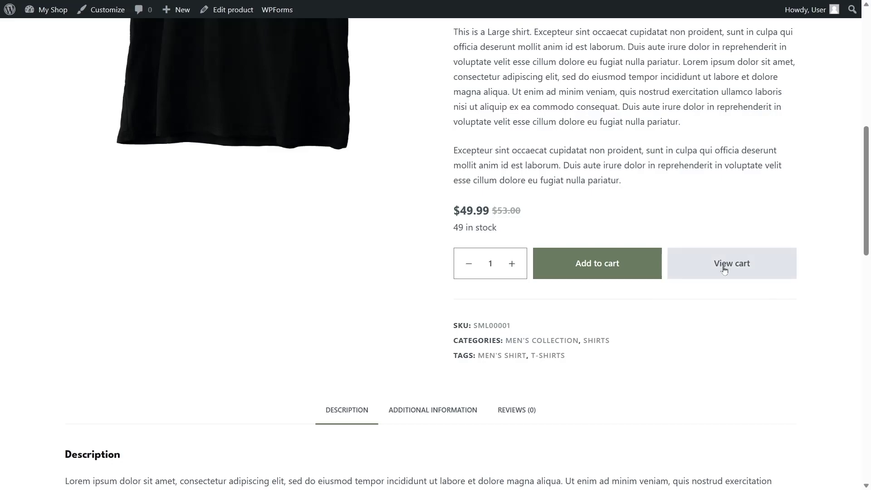
click(725, 271)
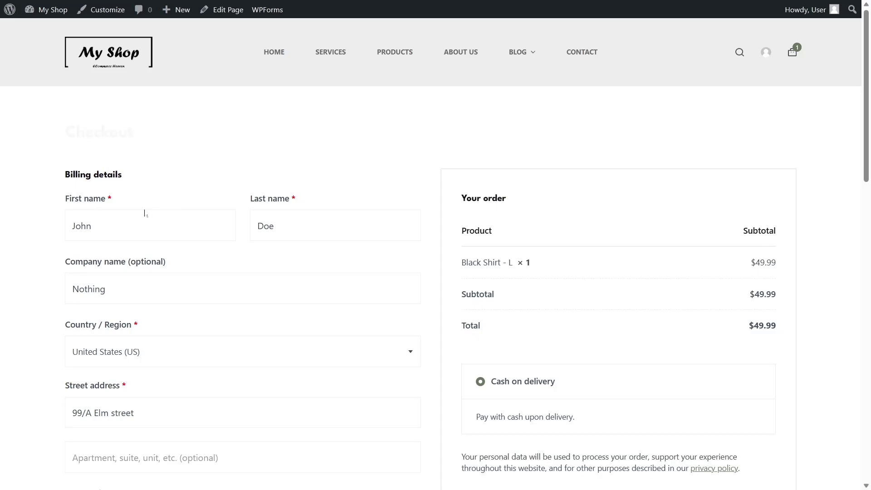
Review the checkout billing form and place the Black Shirt order with cash on delivery.
scroll(172, 176, down, 1)
scroll(185, 239, up, 1)
scroll(202, 183, down, 3)
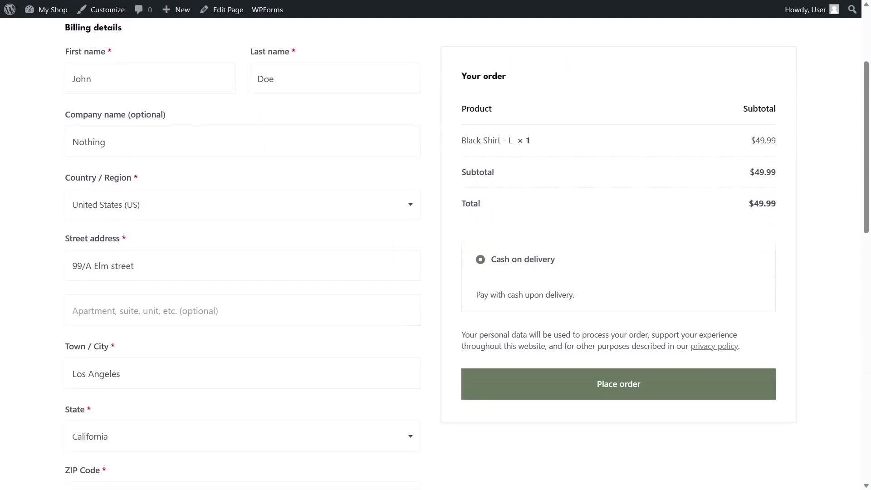
scroll(139, 193, down, 2)
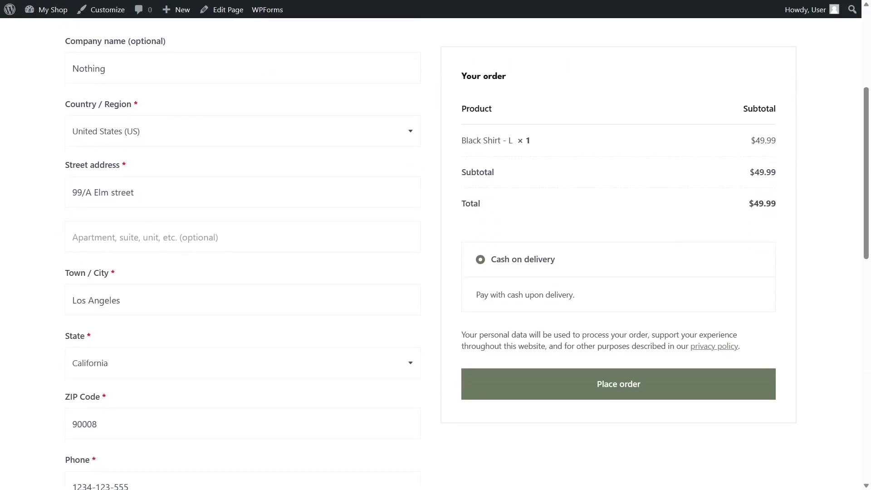
scroll(140, 208, down, 2)
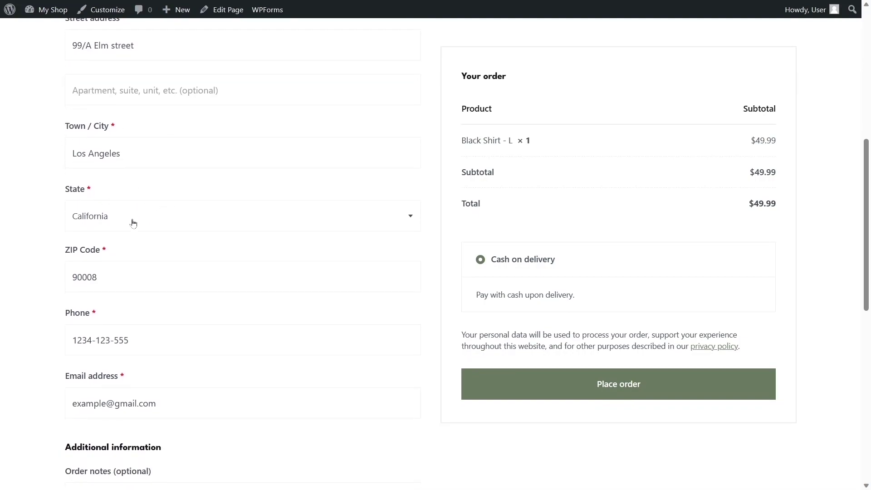
scroll(109, 254, down, 2)
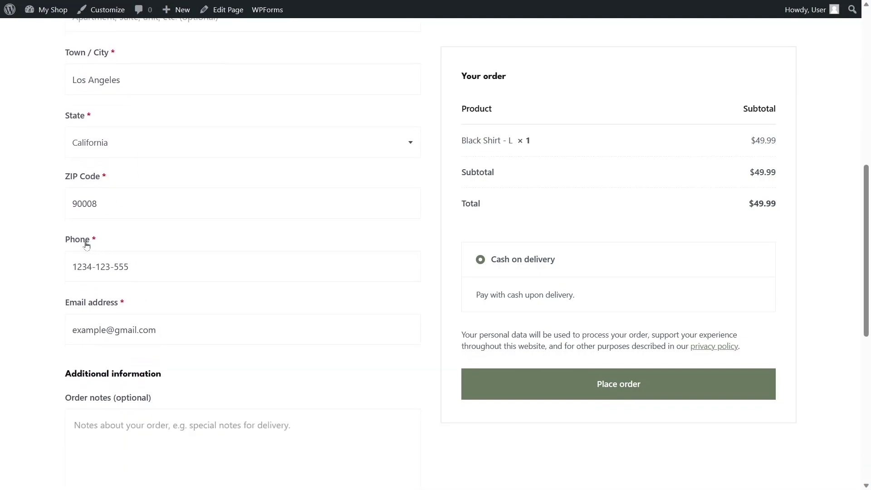
scroll(87, 238, down, 3)
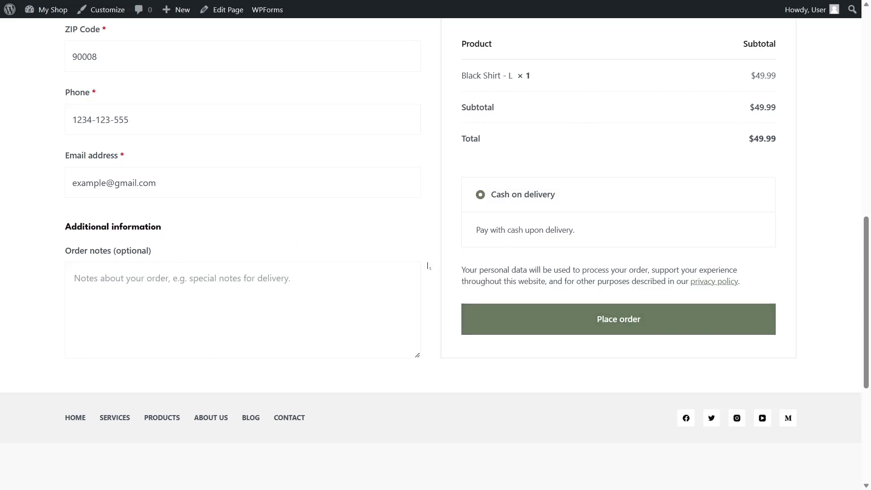
scroll(294, 249, up, 10)
scroll(294, 247, down, 11)
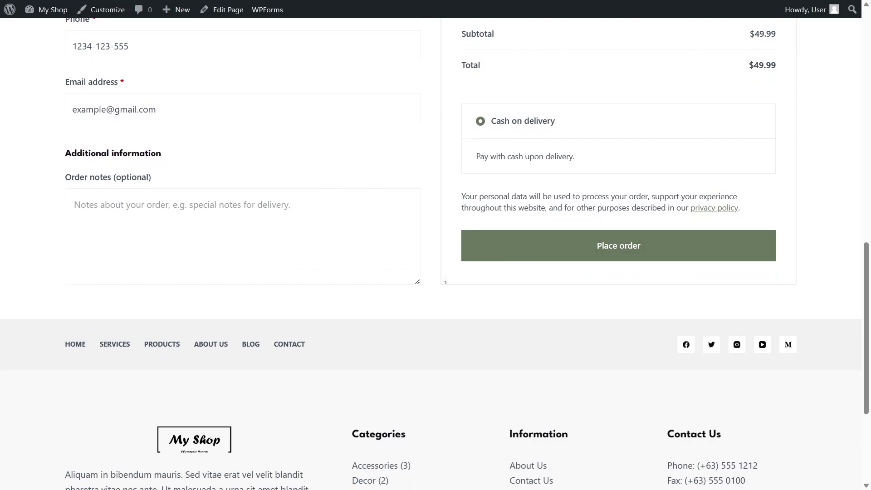
click(615, 252)
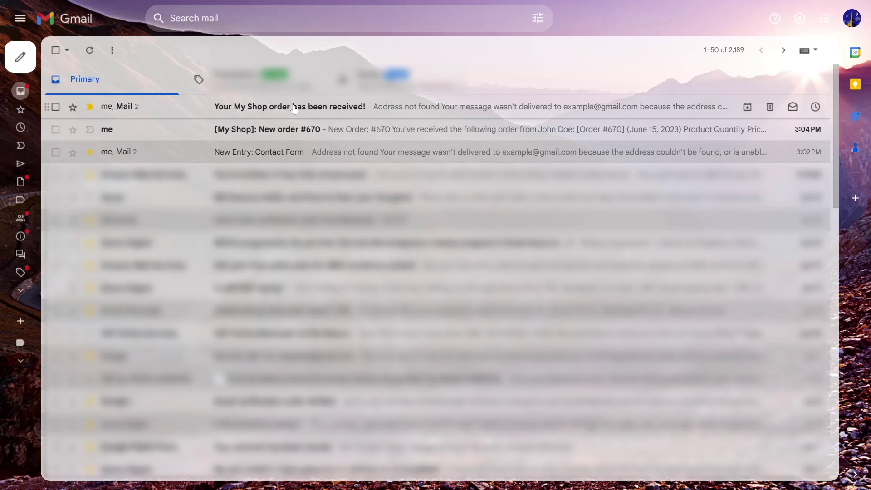
Open the [My Shop]: New order email and review its Black Shirt, $49.99 total and billing details.
click(267, 131)
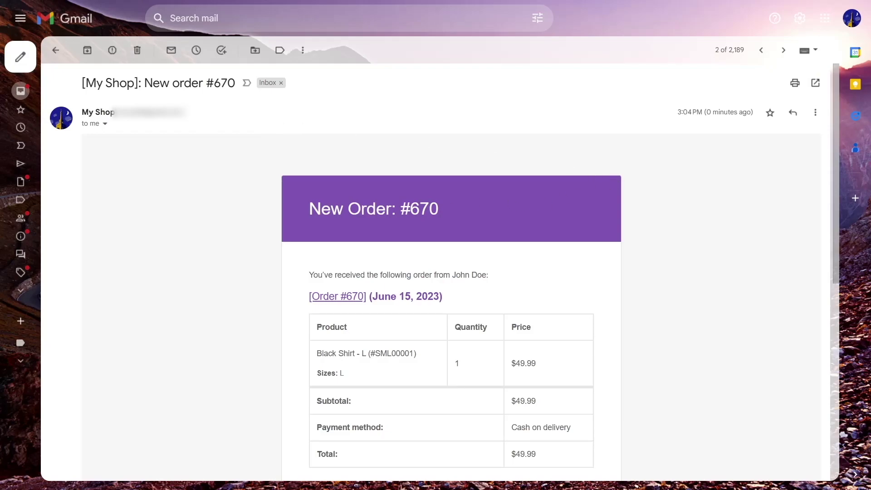
scroll(330, 212, down, 2)
scroll(499, 215, down, 4)
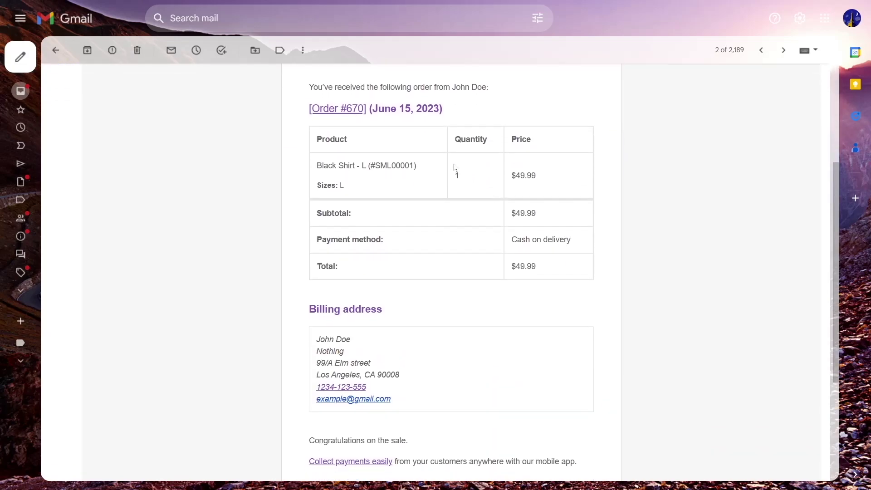
scroll(362, 157, down, 4)
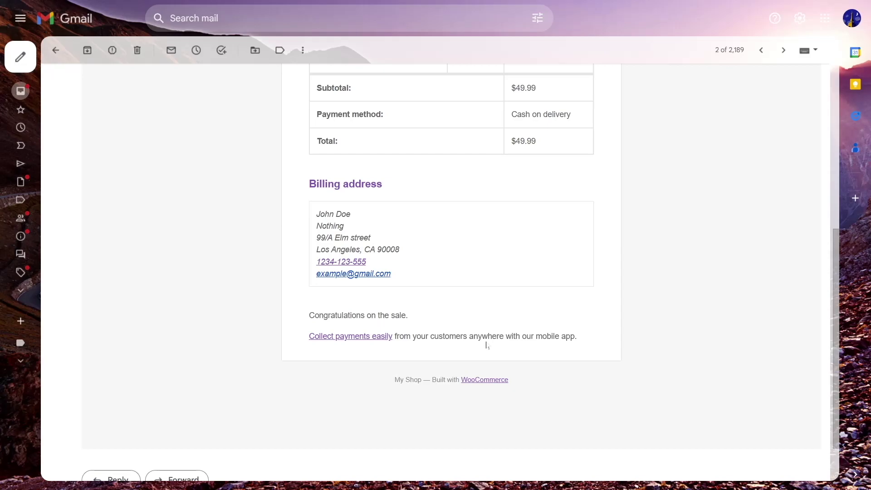
scroll(486, 346, up, 10)
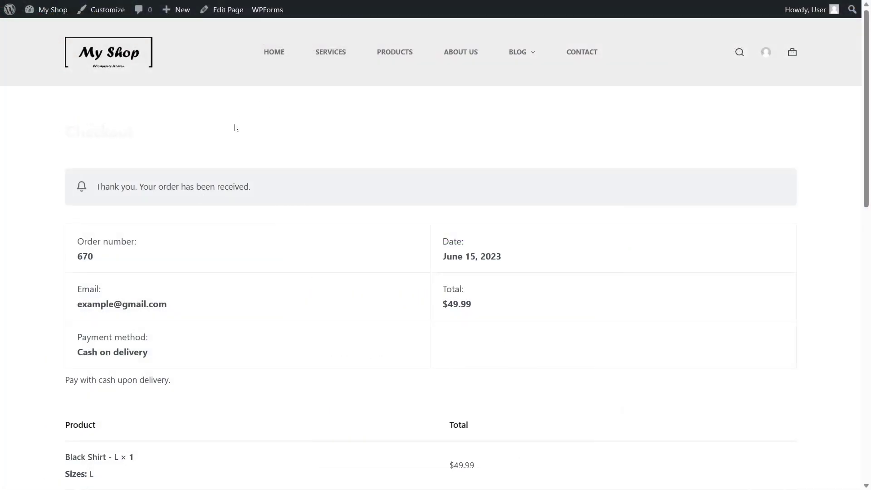
Go to the My Shop admin Dashboard from the admin bar.
mouse_move(46, 10)
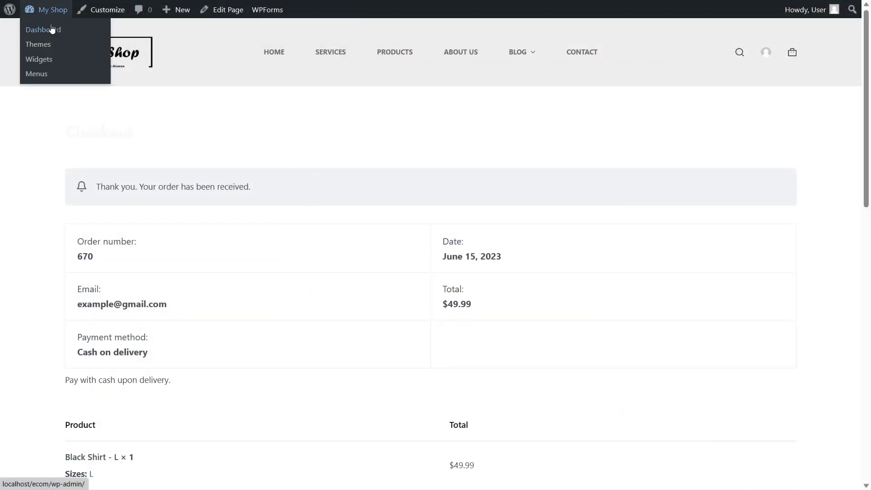
click(53, 29)
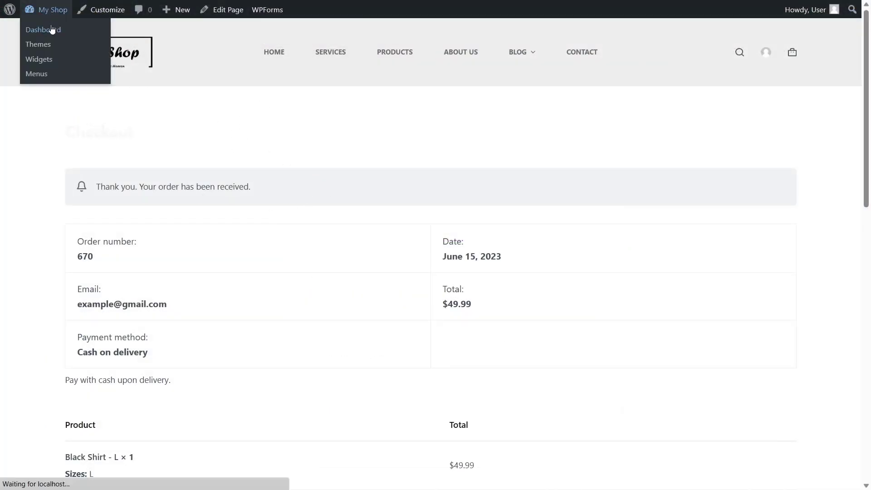